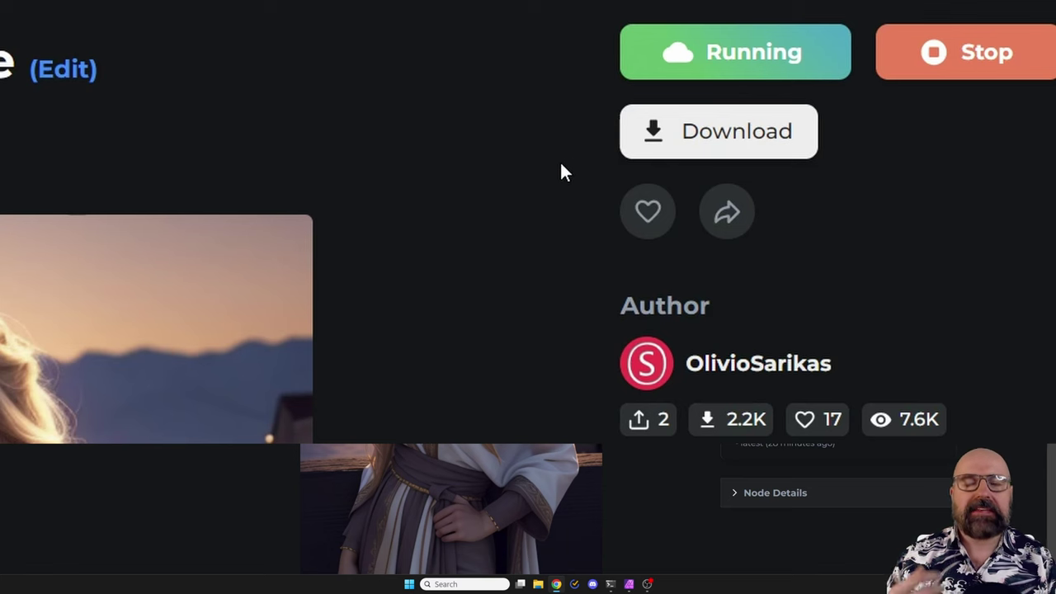
- Open the running OpenArt workflow and pan around its node graph to inspect the groups
{"action": "left_click", "coordinate": [639, 71]}
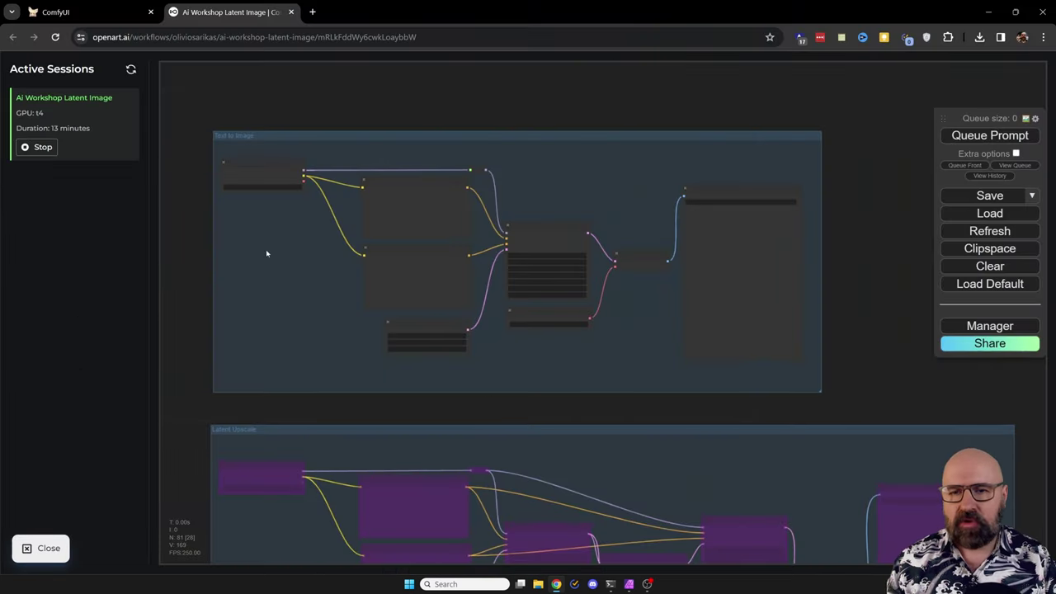
{"action": "scroll", "coordinate": [833, 331], "scroll_direction": "down", "scroll_amount": 1}
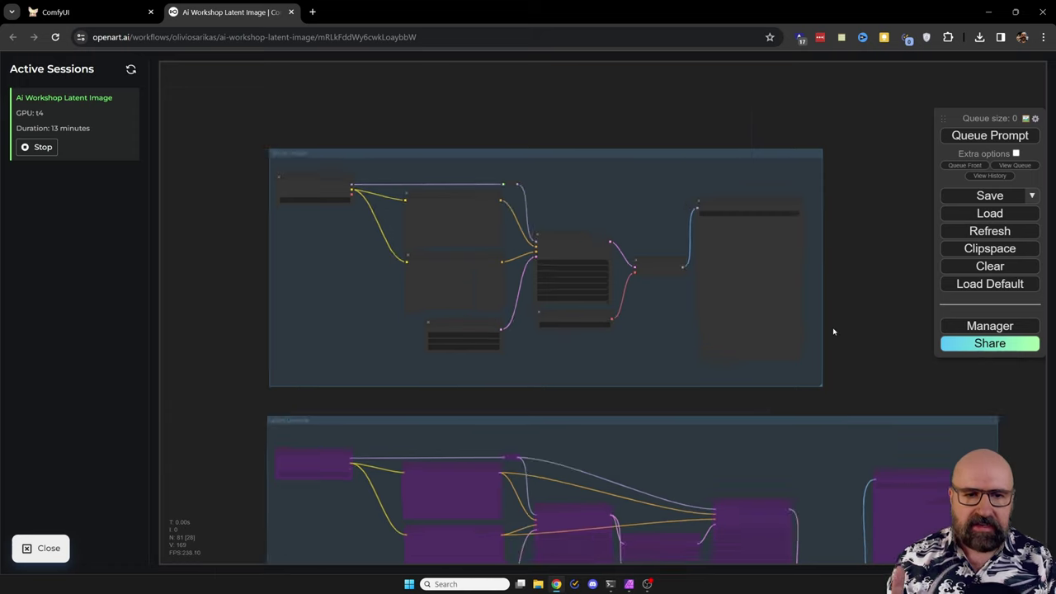
{"action": "scroll", "coordinate": [834, 332], "scroll_direction": "down", "scroll_amount": 3}
{"action": "left_click_drag", "start_coordinate": [945, 399], "coordinate": [668, 228]}
{"action": "left_click_drag", "start_coordinate": [672, 366], "coordinate": [714, 565]}
{"action": "scroll", "coordinate": [823, 326], "scroll_direction": "up", "scroll_amount": 5}
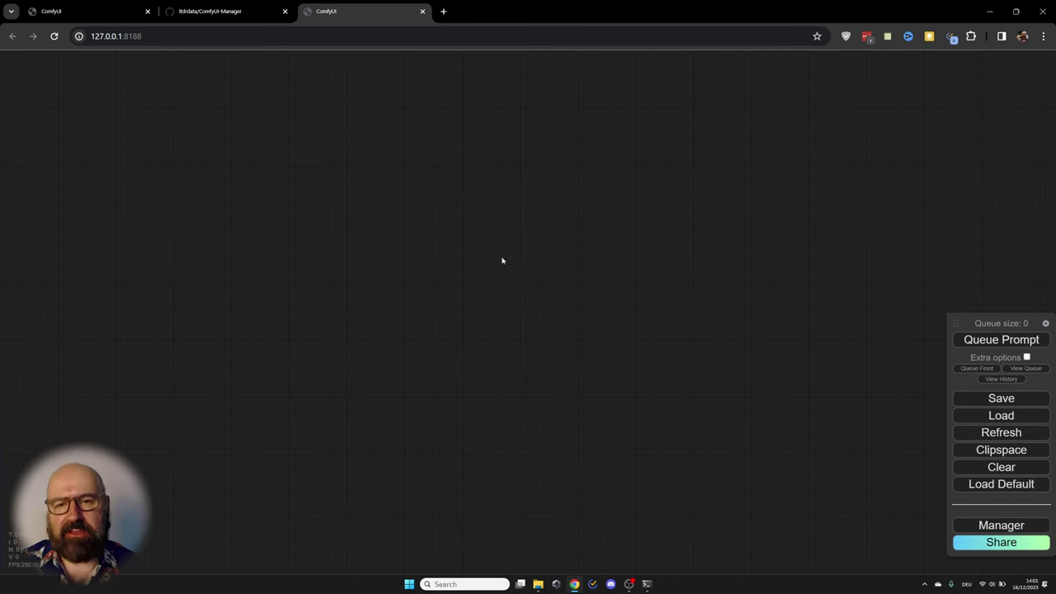
- Add a KSampler node to the empty canvas
{"action": "double_click", "coordinate": [460, 246]}
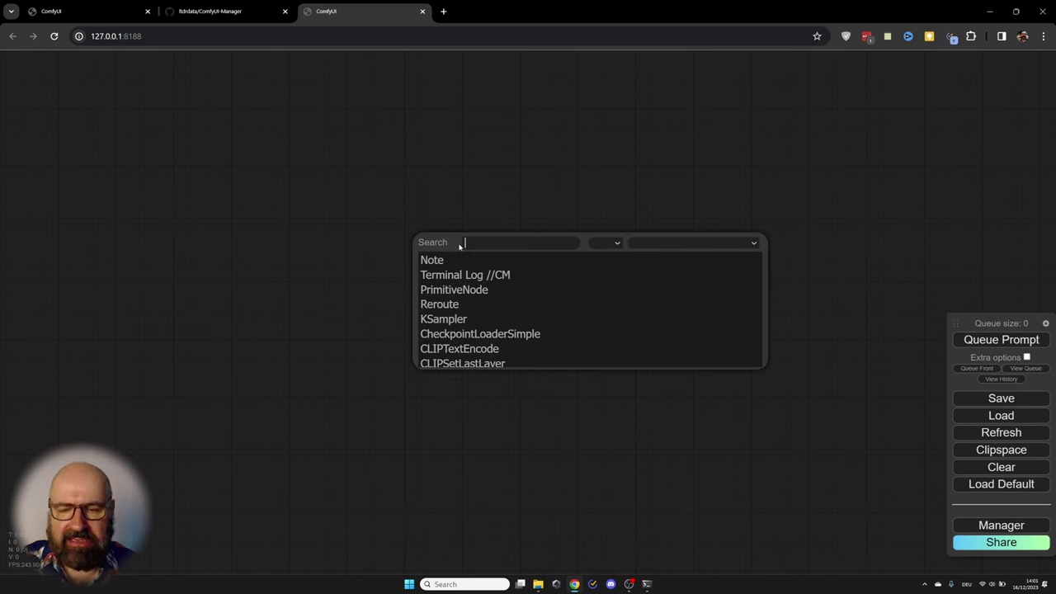
{"action": "type", "text": "k"}
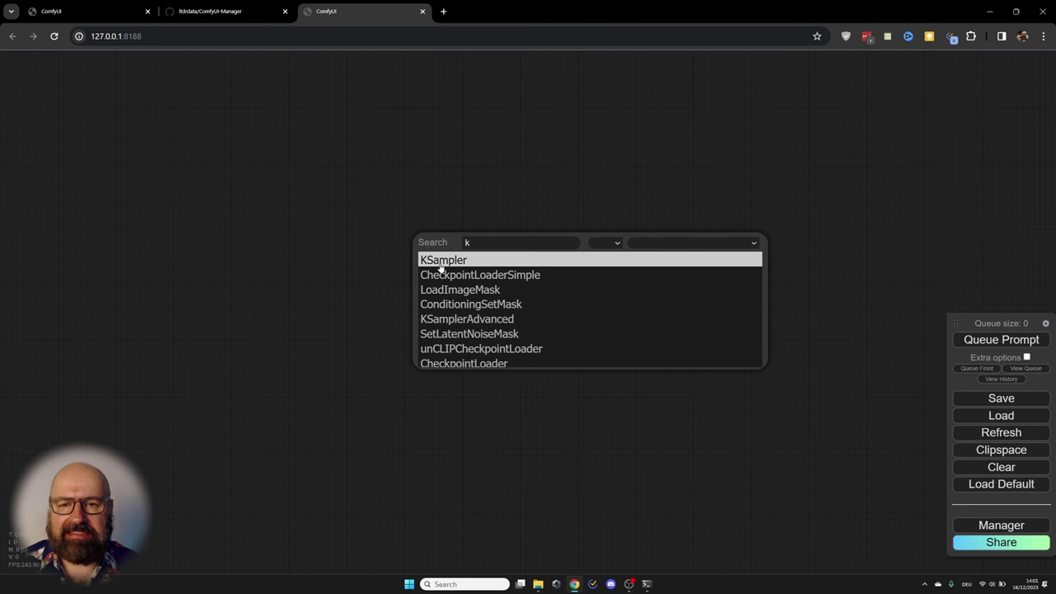
{"action": "left_click", "coordinate": [442, 260]}
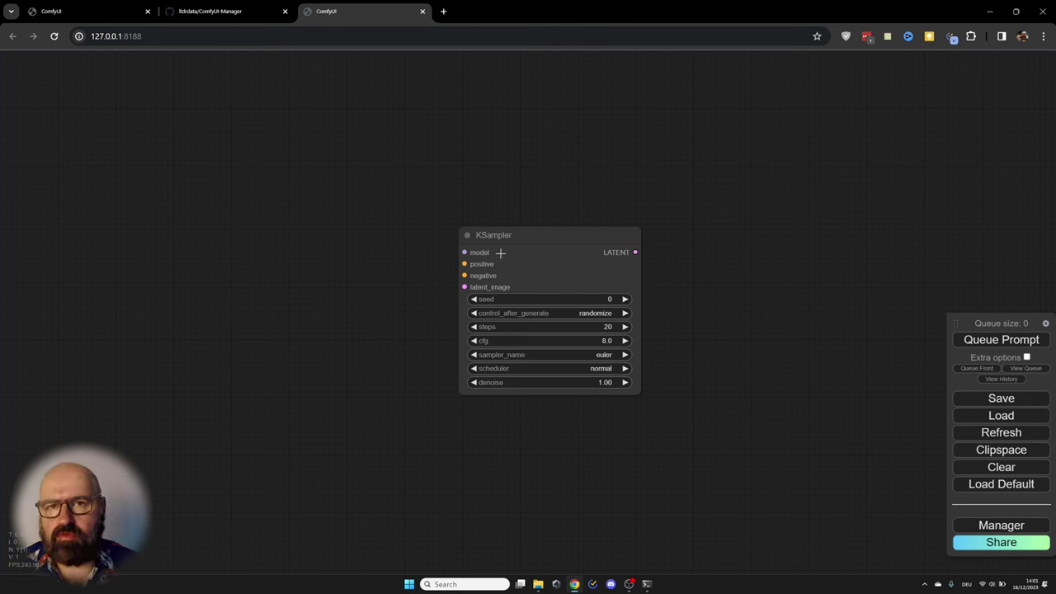
- Feed the KSampler's model input from a Load Checkpoint node set to dreamshaper_8.safetensors
{"action": "left_click_drag", "start_coordinate": [464, 252], "coordinate": [361, 199]}
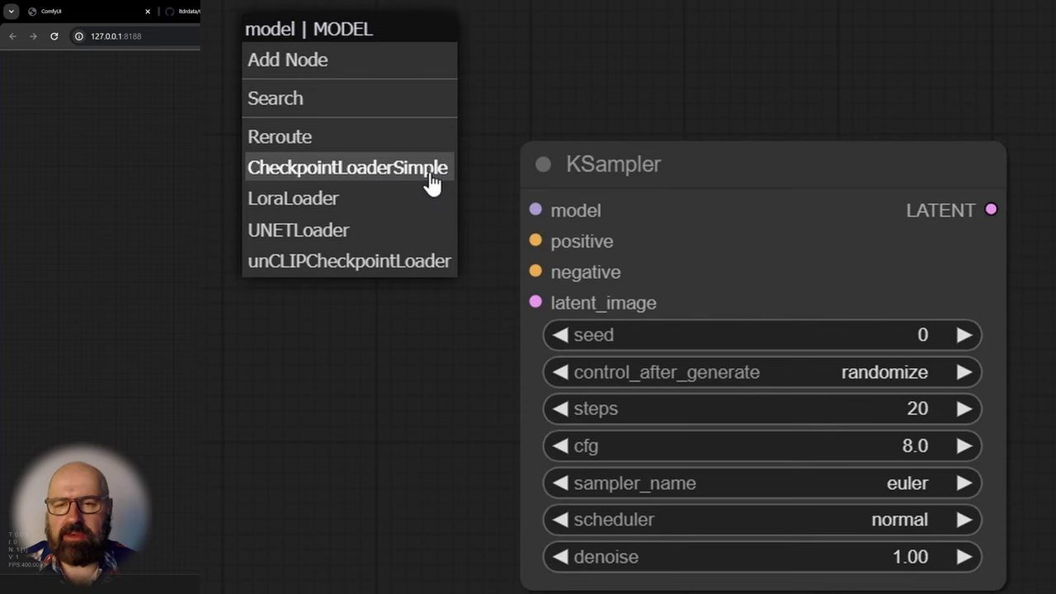
{"action": "left_click", "coordinate": [429, 173]}
{"action": "left_click_drag", "start_coordinate": [455, 185], "coordinate": [268, 169]}
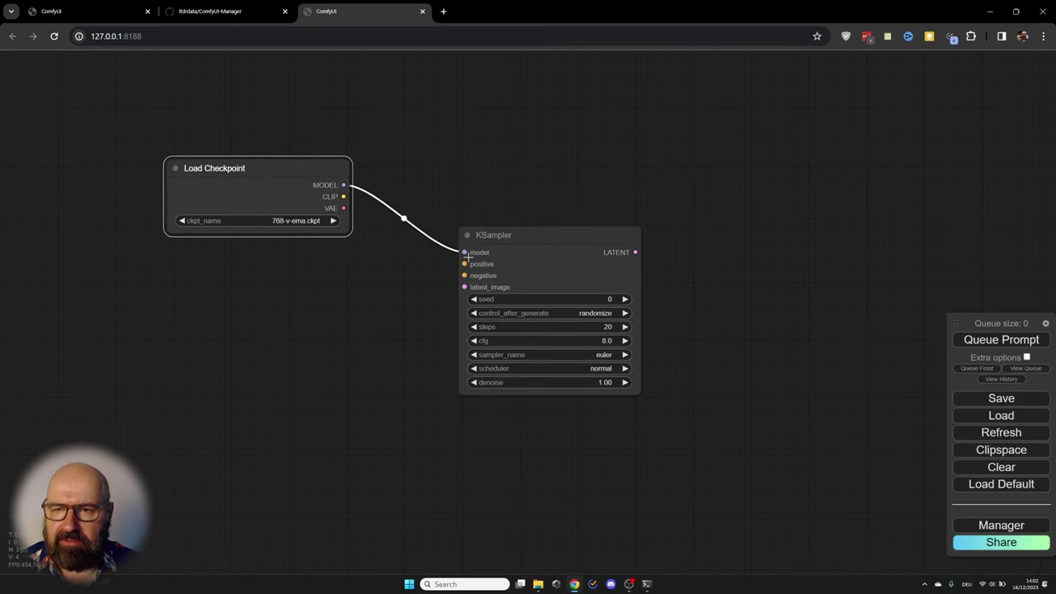
{"action": "left_click", "coordinate": [232, 221]}
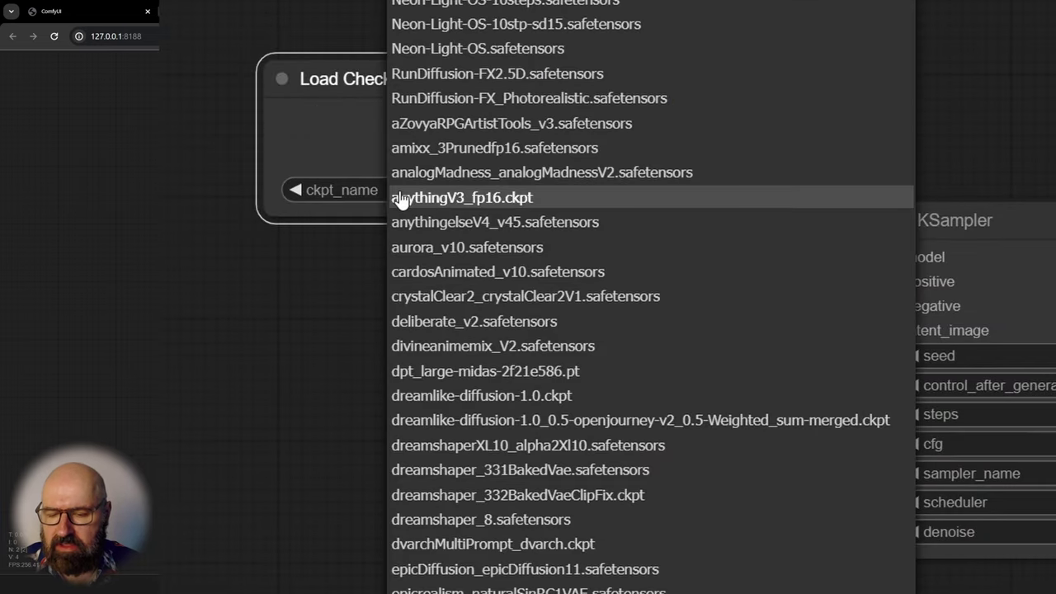
{"action": "type", "text": "dr"}
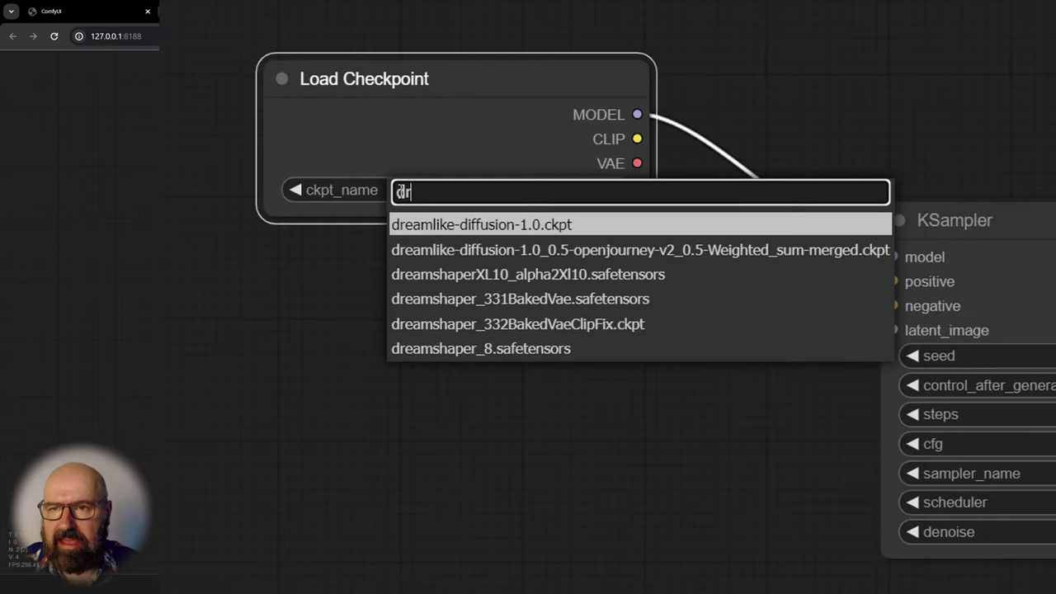
{"action": "left_click", "coordinate": [509, 349]}
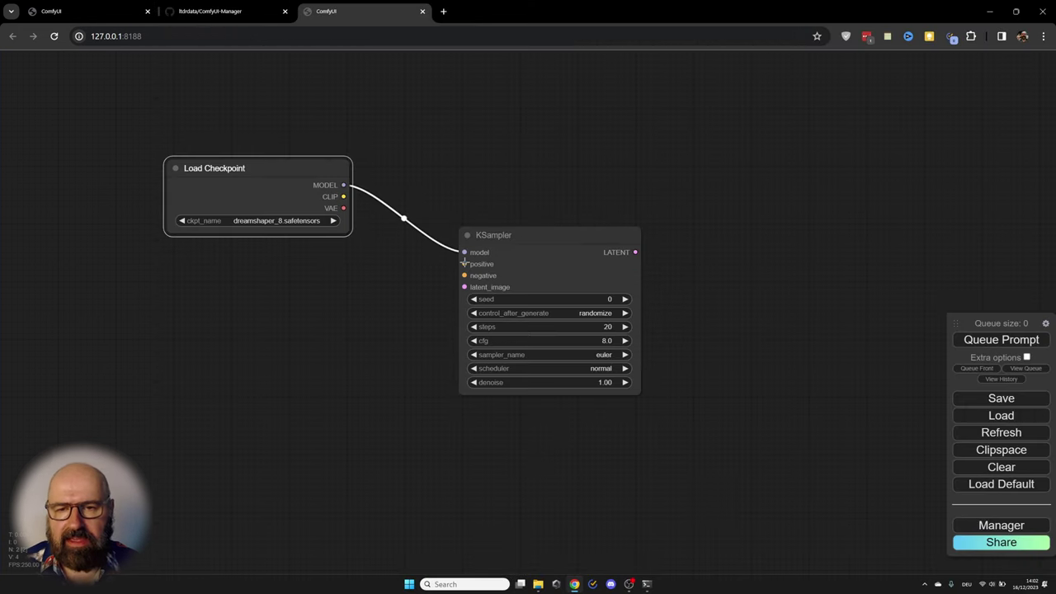
- Wire a CLIP Text Encode node into each of the KSampler's positive and negative inputs, placed to the left
{"action": "left_click_drag", "start_coordinate": [417, 196], "coordinate": [50, 235]}
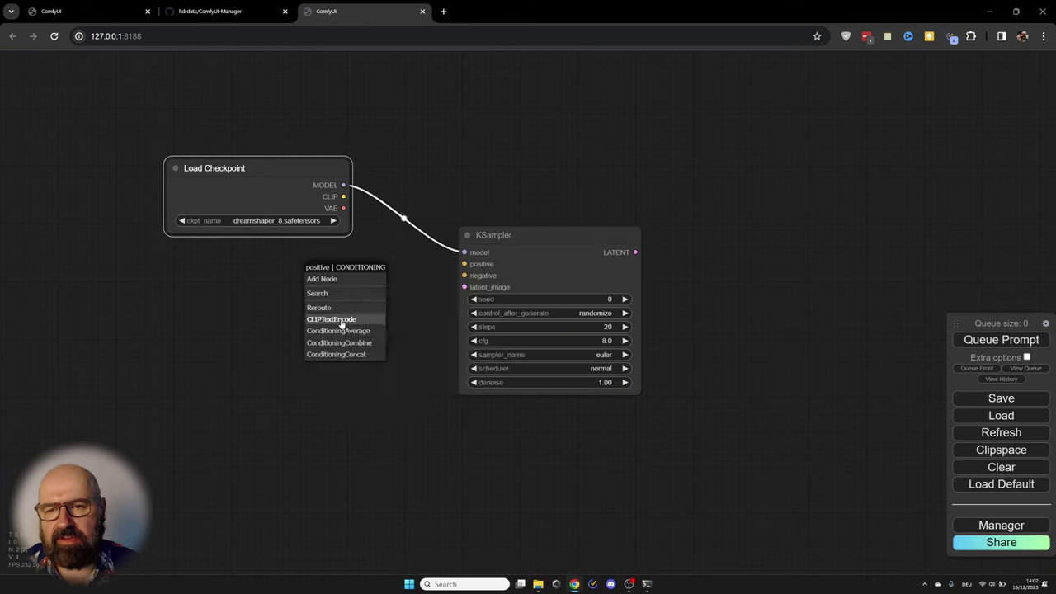
{"action": "left_click", "coordinate": [497, 312]}
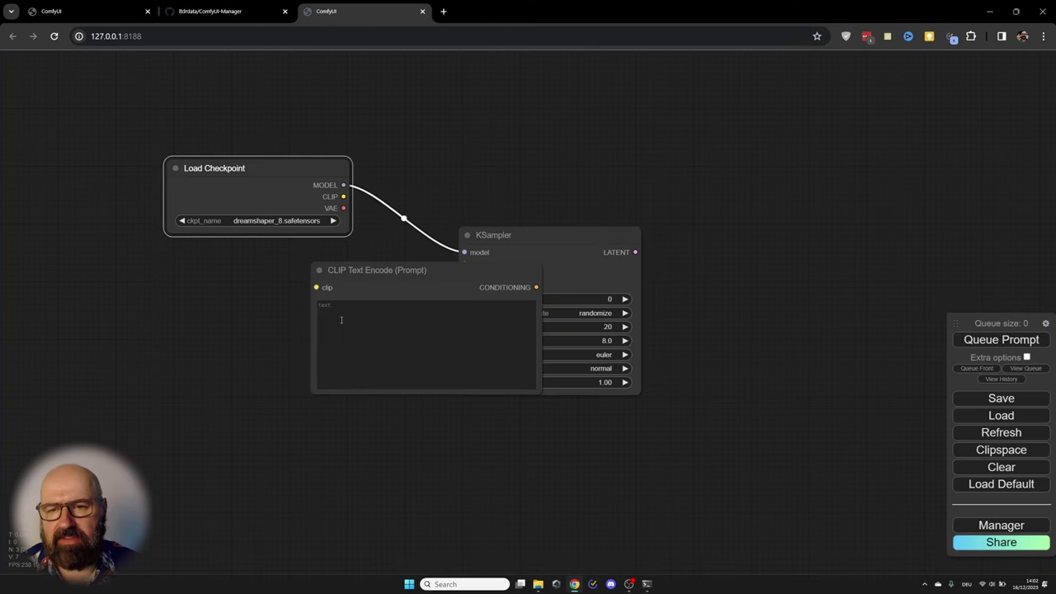
{"action": "left_click_drag", "start_coordinate": [408, 276], "coordinate": [271, 268]}
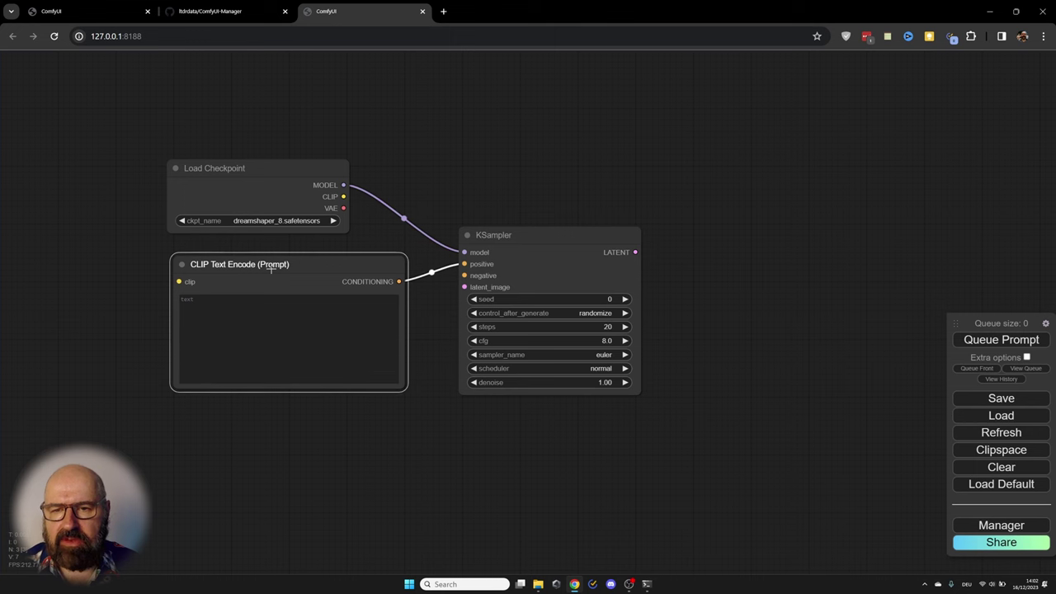
{"action": "left_click_drag", "start_coordinate": [436, 297], "coordinate": [346, 367]}
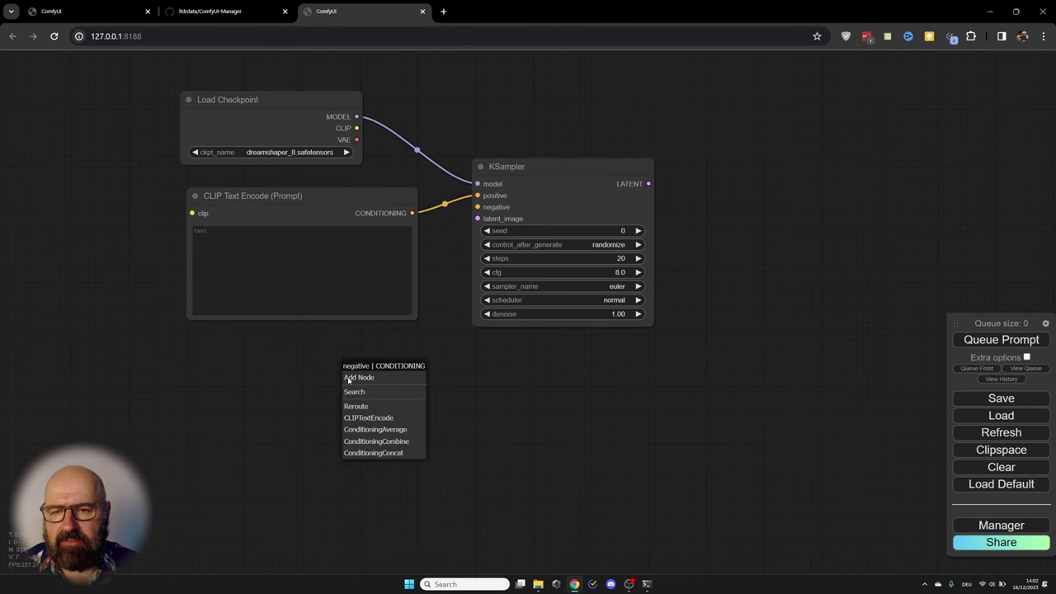
{"action": "left_click", "coordinate": [384, 418]}
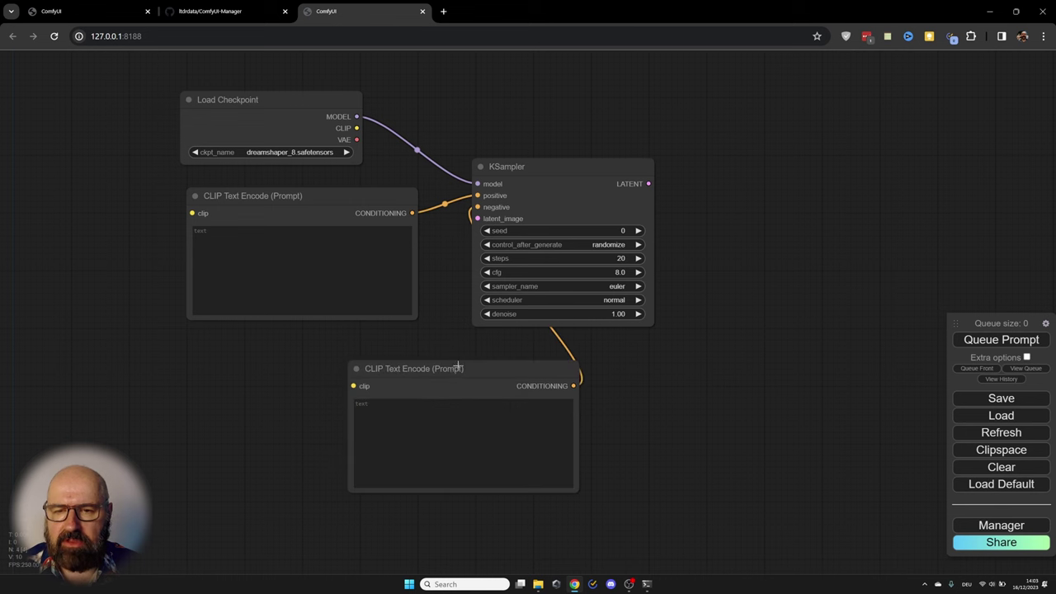
{"action": "left_click_drag", "start_coordinate": [458, 367], "coordinate": [296, 346]}
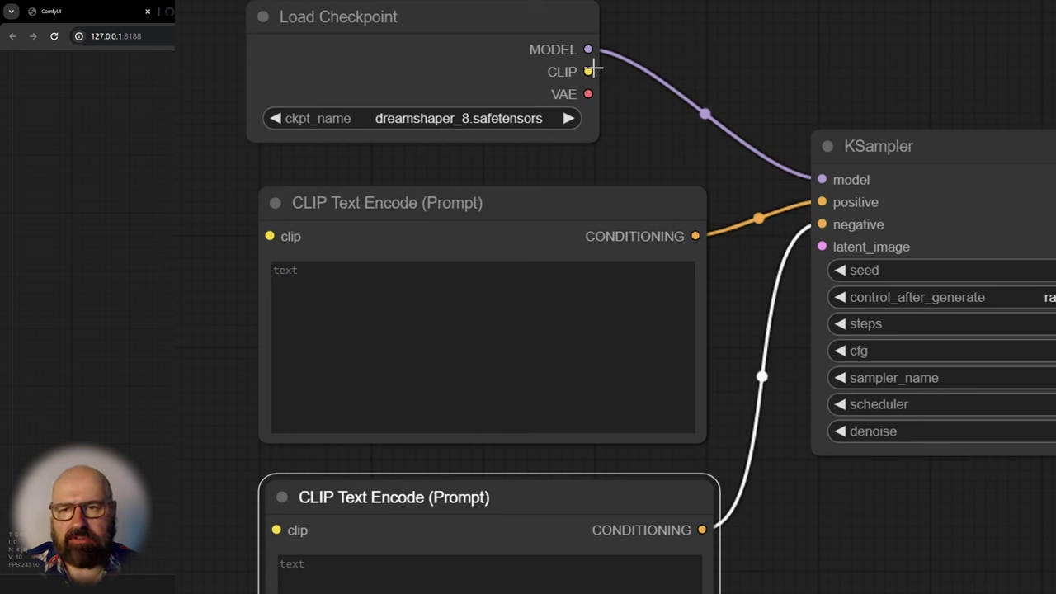
- Connect Load Checkpoint's CLIP output to both prompt nodes and stack the prompts together
{"action": "left_click_drag", "start_coordinate": [589, 71], "coordinate": [270, 236]}
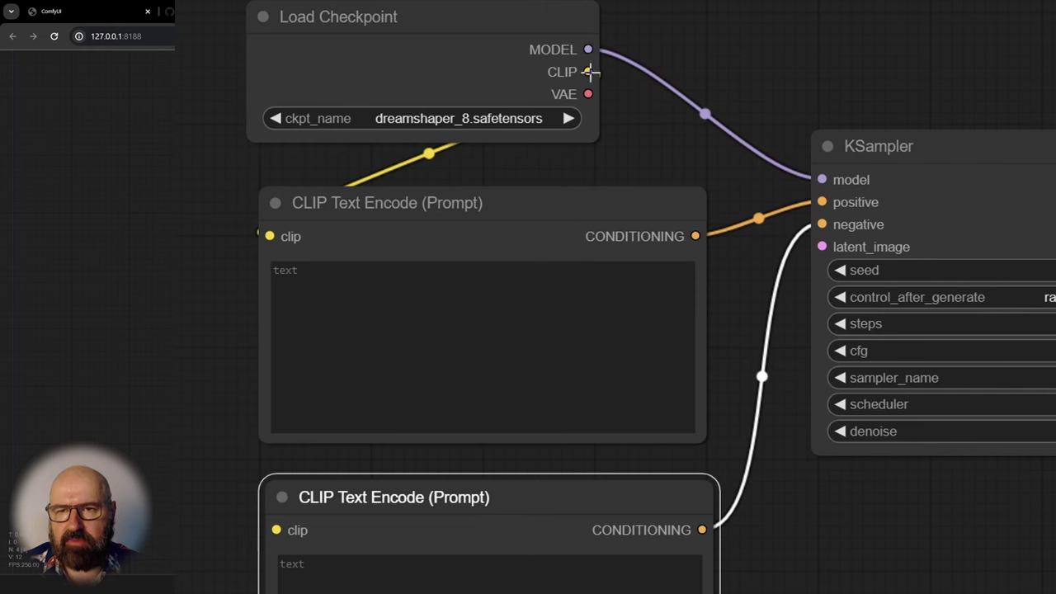
{"action": "left_click_drag", "start_coordinate": [588, 71], "coordinate": [276, 530]}
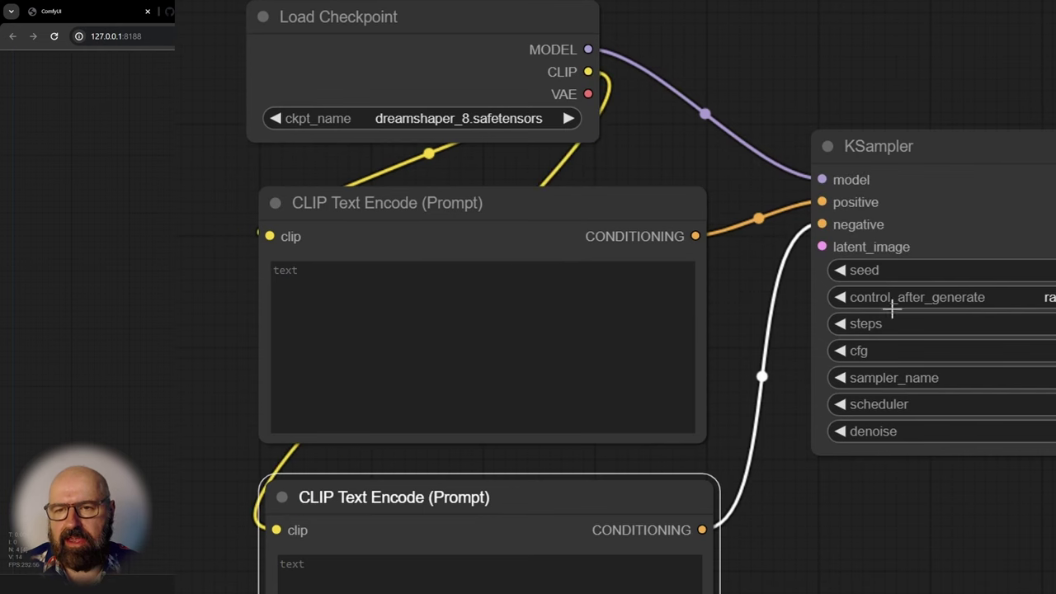
{"action": "left_click_drag", "start_coordinate": [997, 163], "coordinate": [1055, 185]}
{"action": "left_click_drag", "start_coordinate": [566, 212], "coordinate": [738, 218]}
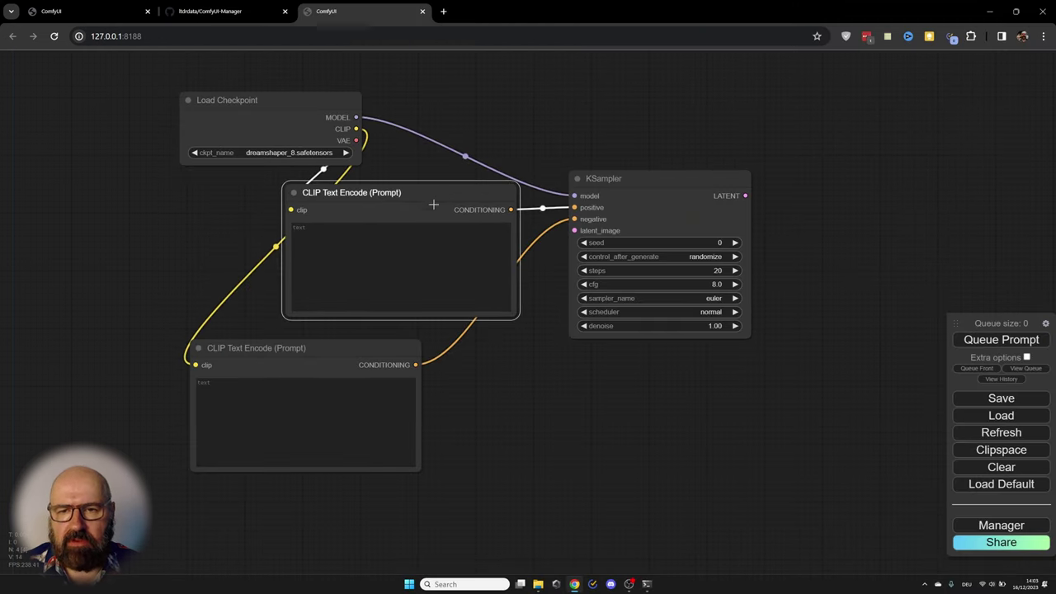
{"action": "left_click_drag", "start_coordinate": [370, 349], "coordinate": [454, 335]}
- Reposition Load Checkpoint and realign the prompt nodes, then start retitling the lower prompt node
{"action": "left_click_drag", "start_coordinate": [293, 112], "coordinate": [183, 239]}
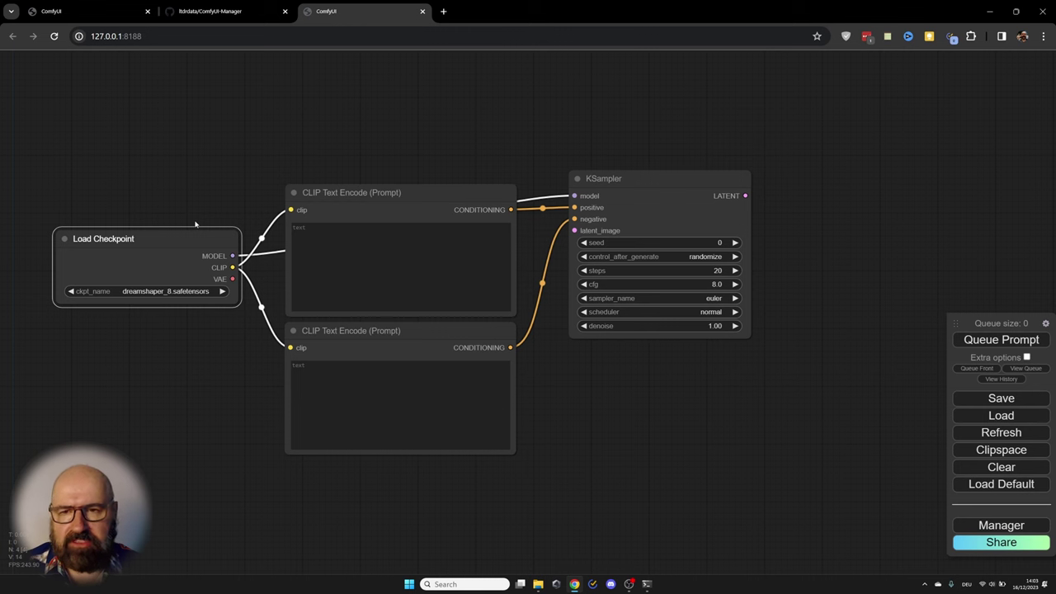
{"action": "left_click_drag", "start_coordinate": [388, 195], "coordinate": [392, 188]}
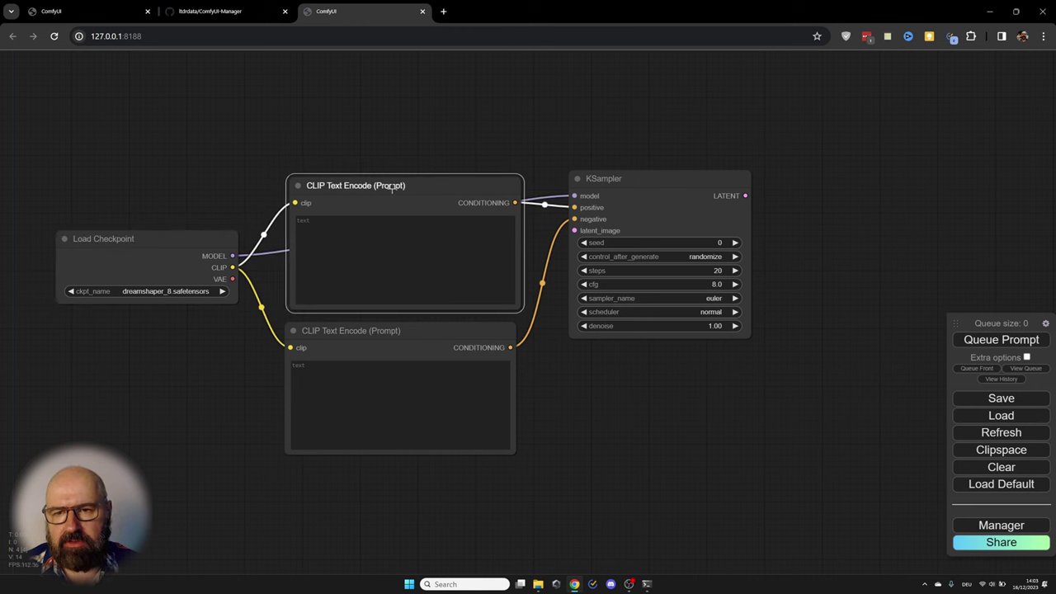
{"action": "mouse_move", "coordinate": [397, 331]}
{"action": "left_mouse_down"}
{"action": "mouse_move", "coordinate": [383, 331]}
{"action": "mouse_move", "coordinate": [402, 326]}
{"action": "left_mouse_up"}
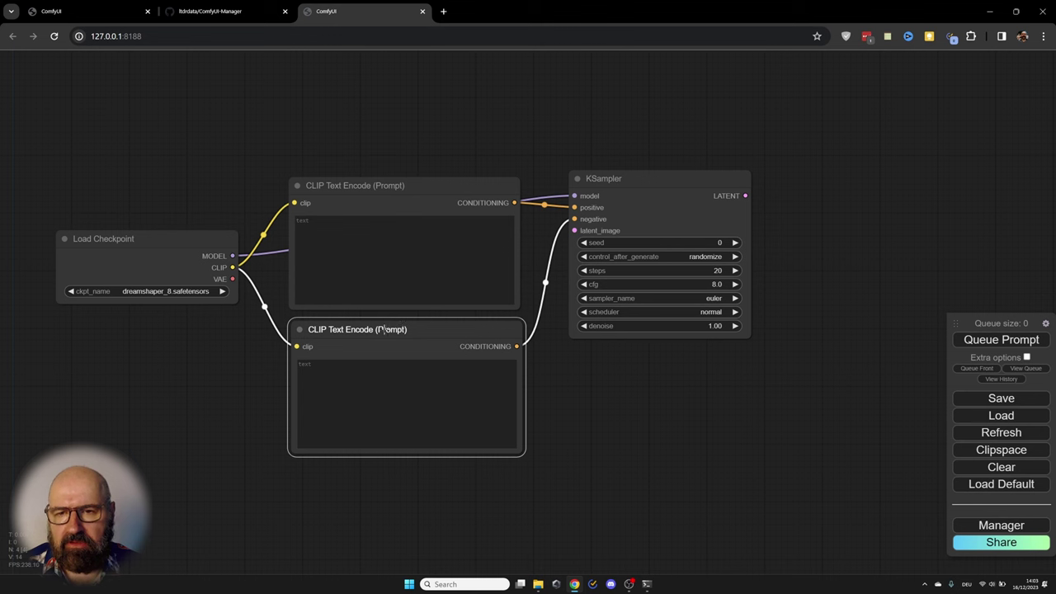
{"action": "right_click", "coordinate": [384, 329]}
{"action": "left_click", "coordinate": [396, 394]}
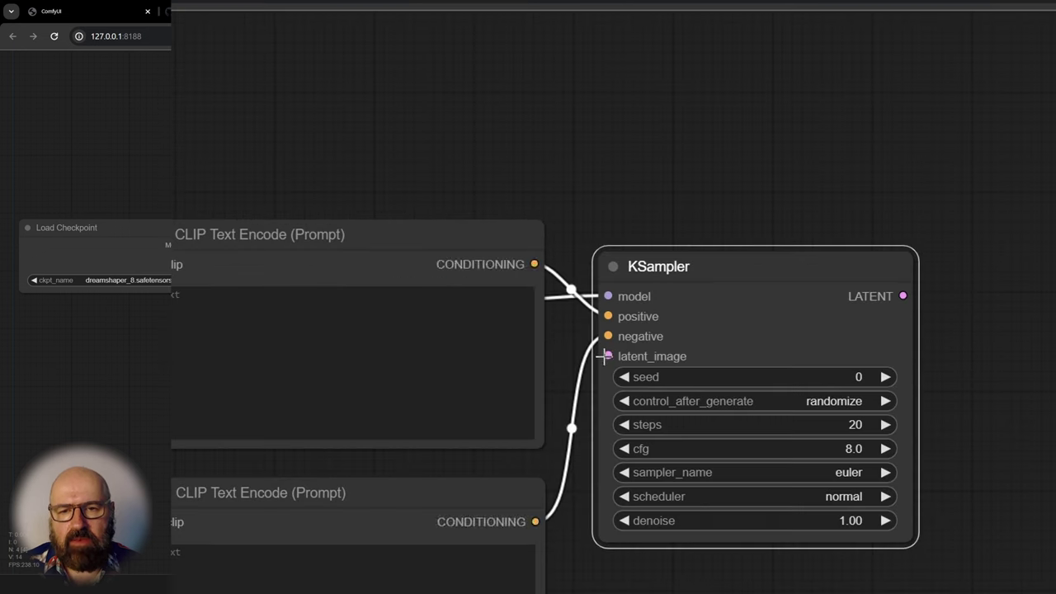
- Add an Empty Latent Image node feeding the KSampler's latent_image input
{"action": "left_click_drag", "start_coordinate": [495, 250], "coordinate": [442, 114]}
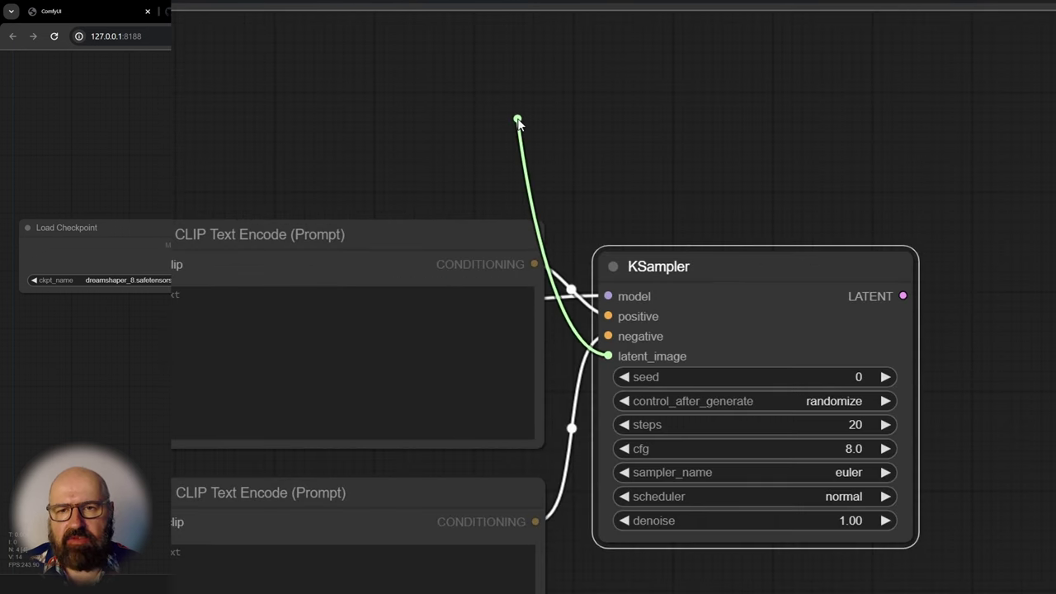
{"action": "left_click_drag", "start_coordinate": [518, 120], "coordinate": [518, 121]}
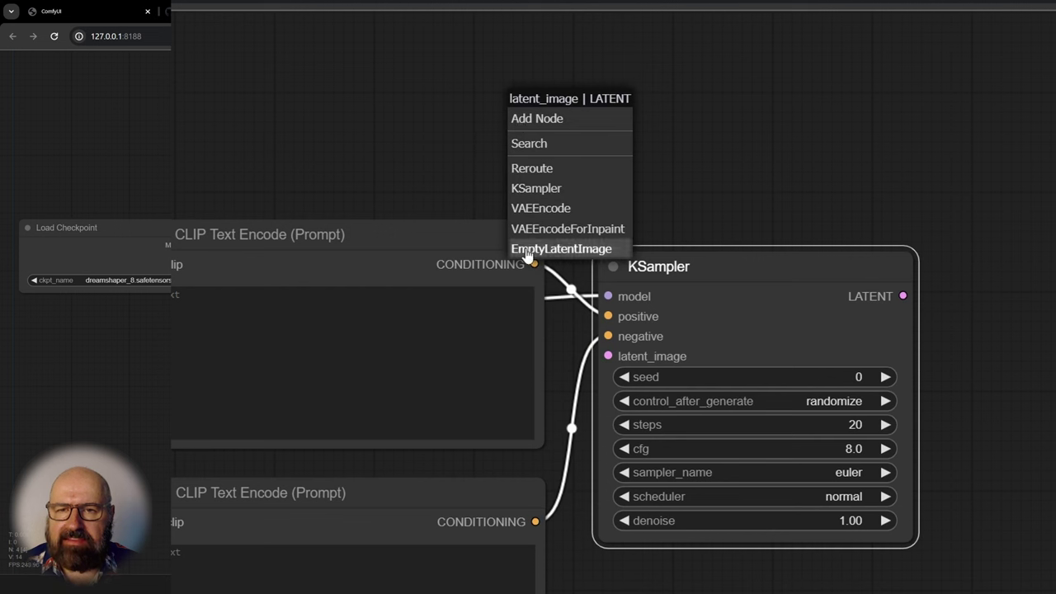
{"action": "left_click", "coordinate": [595, 250]}
{"action": "left_click_drag", "start_coordinate": [704, 115], "coordinate": [391, 70]}
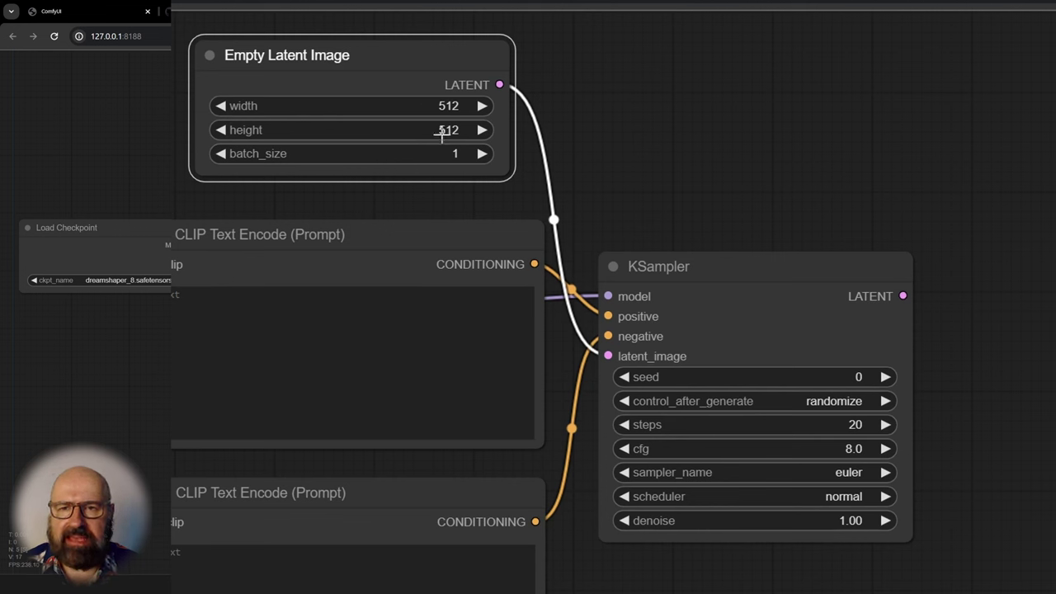
- Change the latent image height from 512 to 768
{"action": "left_click", "coordinate": [452, 130]}
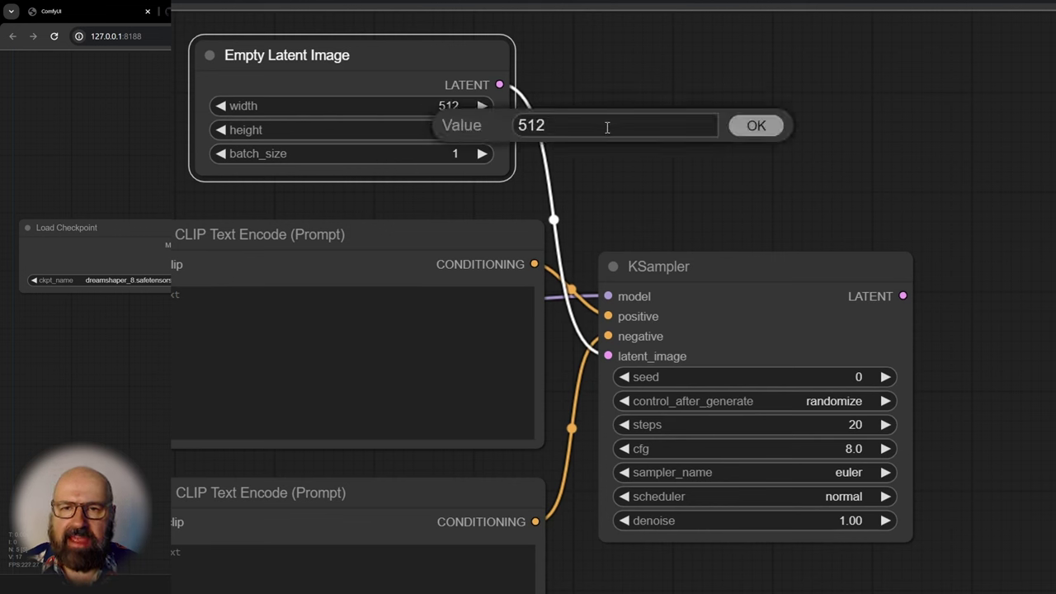
{"action": "left_click_drag", "start_coordinate": [605, 124], "coordinate": [513, 124]}
{"action": "type", "text": "768"}
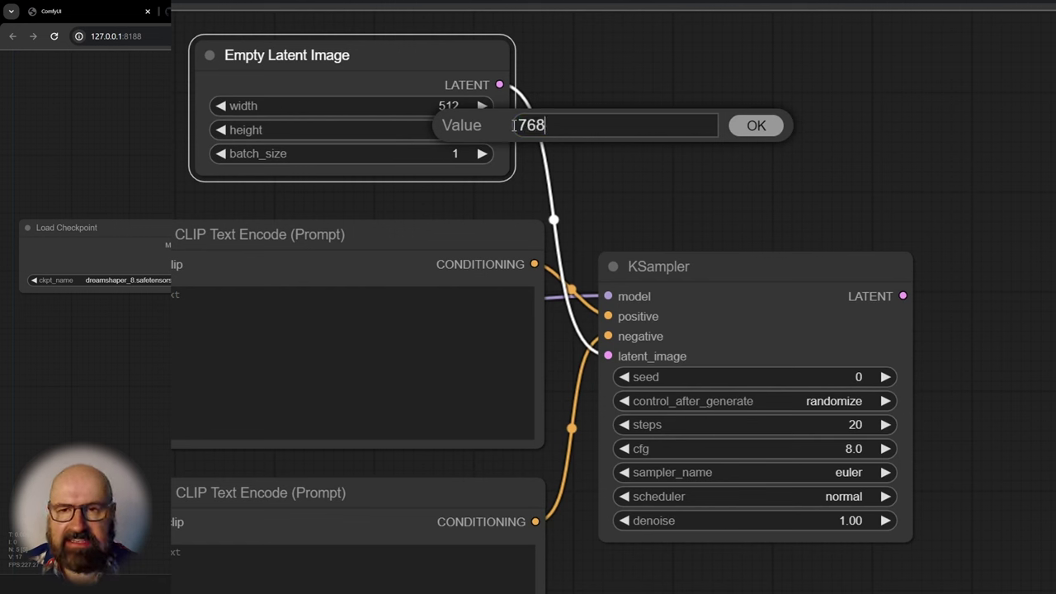
{"action": "key", "text": "Return"}
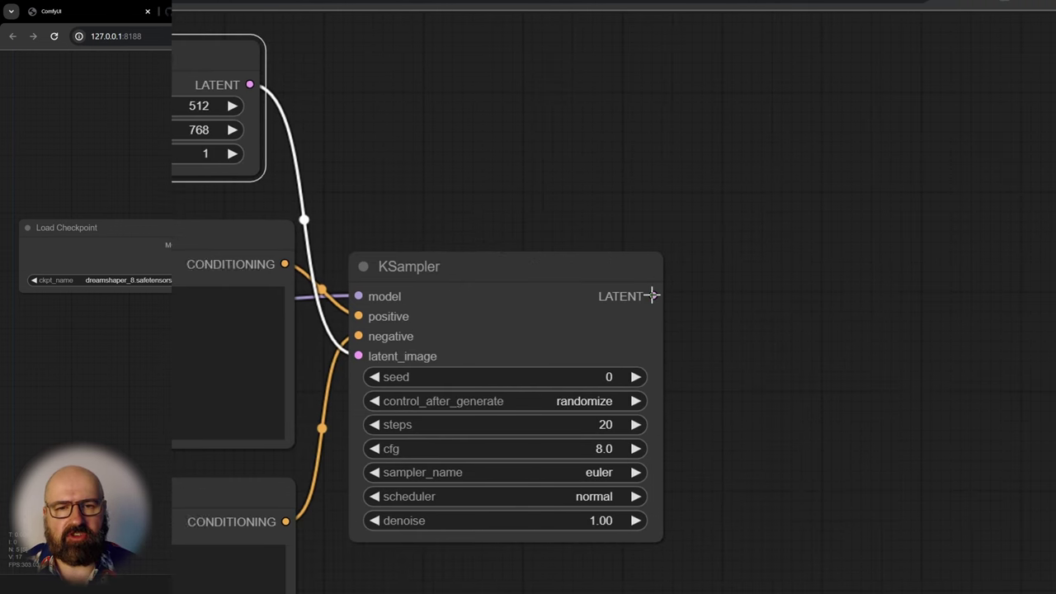
- Add a VAE Decode node fed by the KSampler's LATENT output
{"action": "left_click_drag", "start_coordinate": [901, 297], "coordinate": [1042, 183]}
{"action": "left_click_drag", "start_coordinate": [792, 182], "coordinate": [793, 184]}
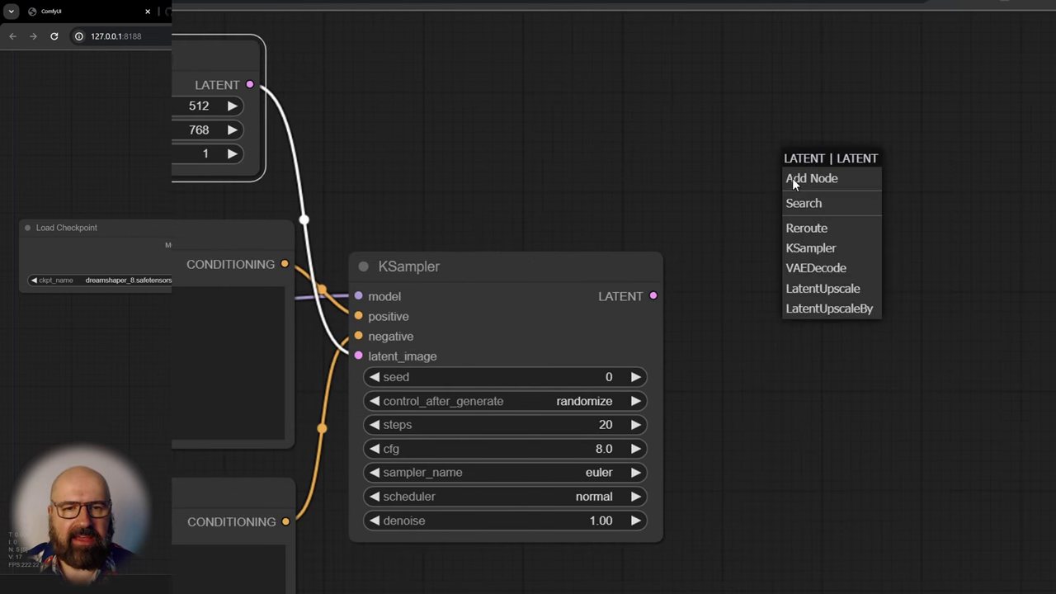
{"action": "left_click", "coordinate": [816, 268]}
{"action": "left_click_drag", "start_coordinate": [880, 196], "coordinate": [785, 195]}
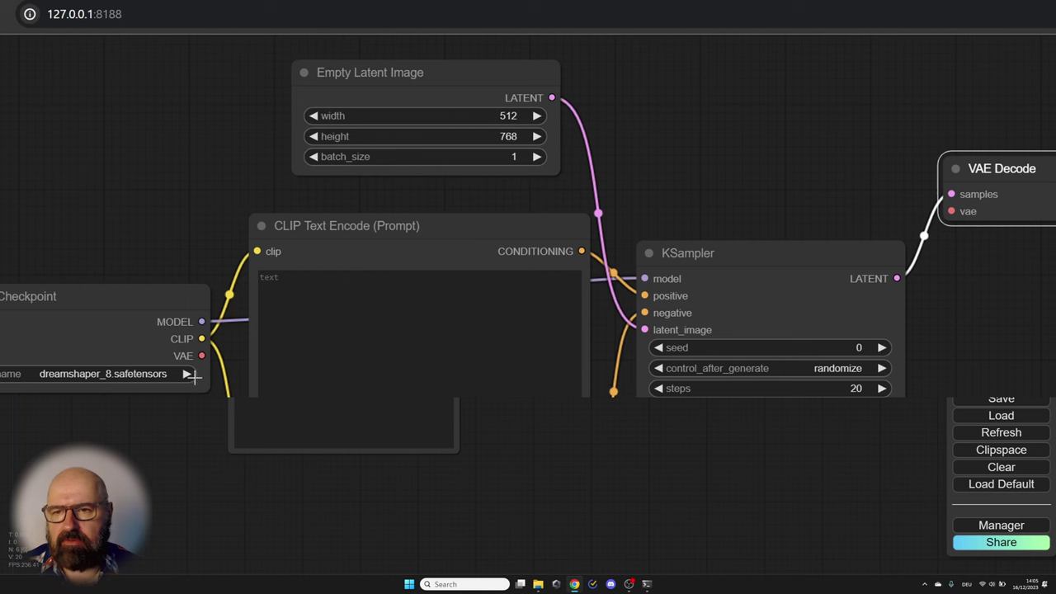
{"action": "left_click_drag", "start_coordinate": [201, 356], "coordinate": [888, 192]}
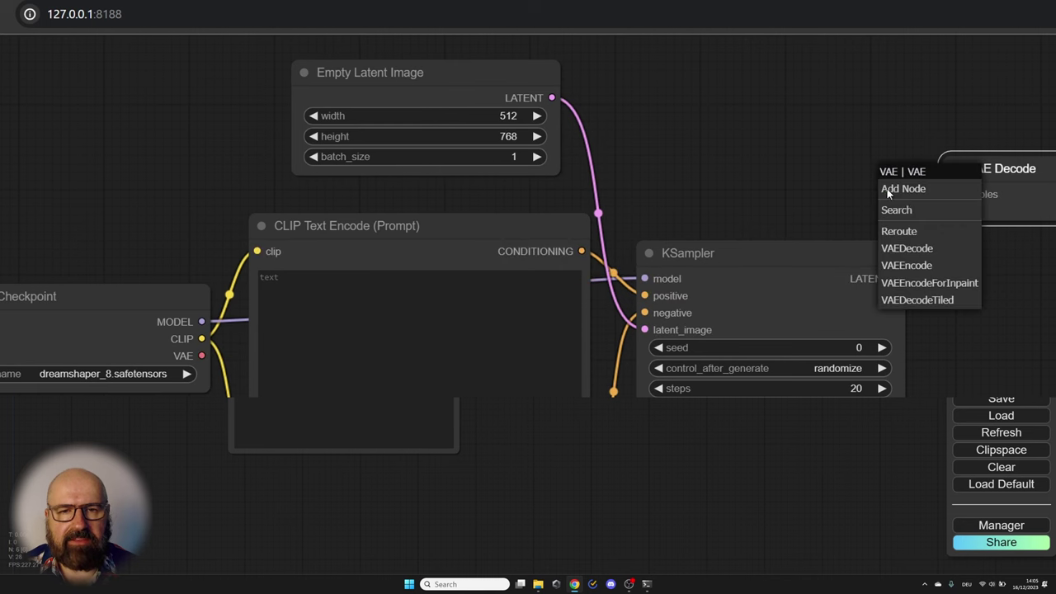
{"action": "left_click", "coordinate": [794, 195]}
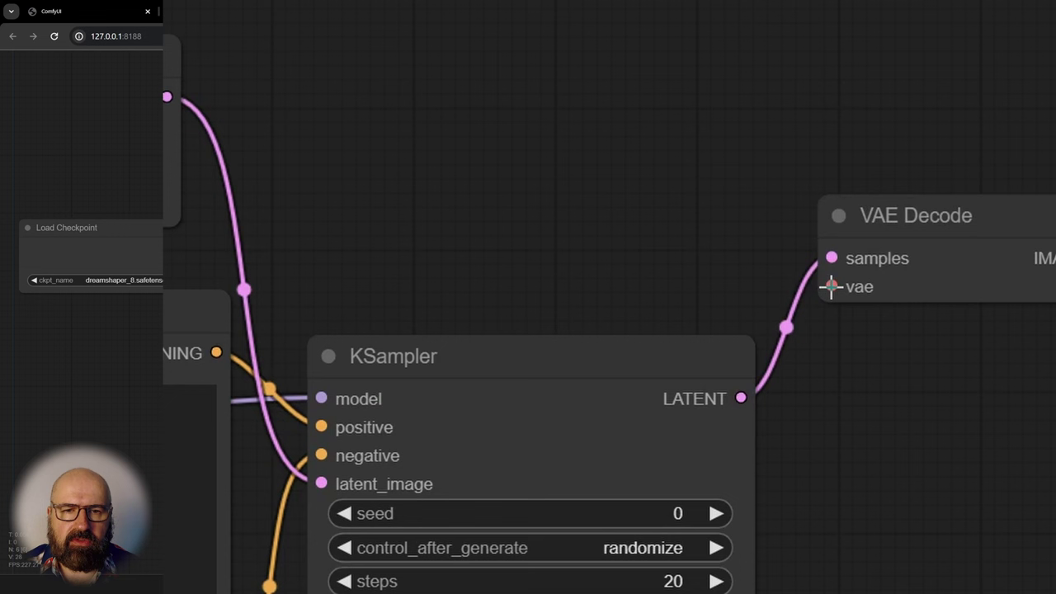
- Feed VAE Decode's vae input from a Load VAE set to vae-ft-mse-840000-ema-pruned.safetensors
{"action": "left_click_drag", "start_coordinate": [830, 287], "coordinate": [664, 161]}
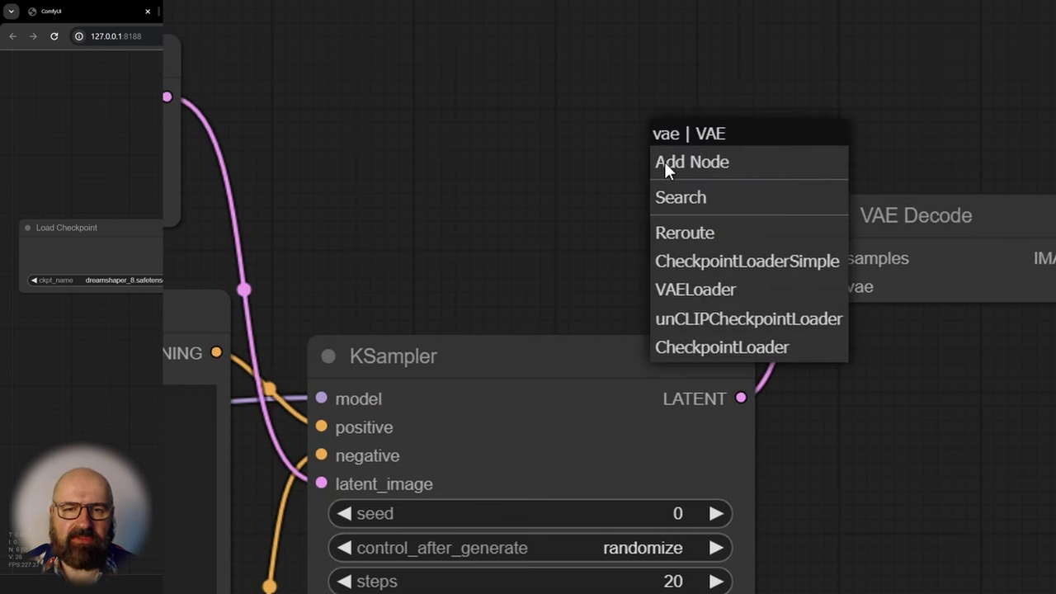
{"action": "left_click", "coordinate": [707, 307]}
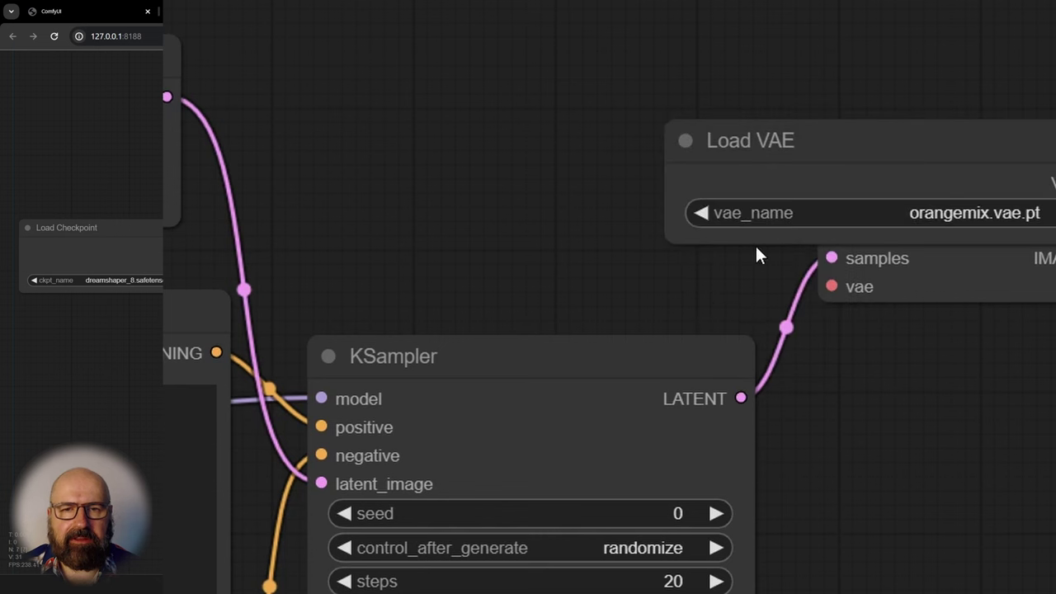
{"action": "left_click_drag", "start_coordinate": [792, 161], "coordinate": [433, 107]}
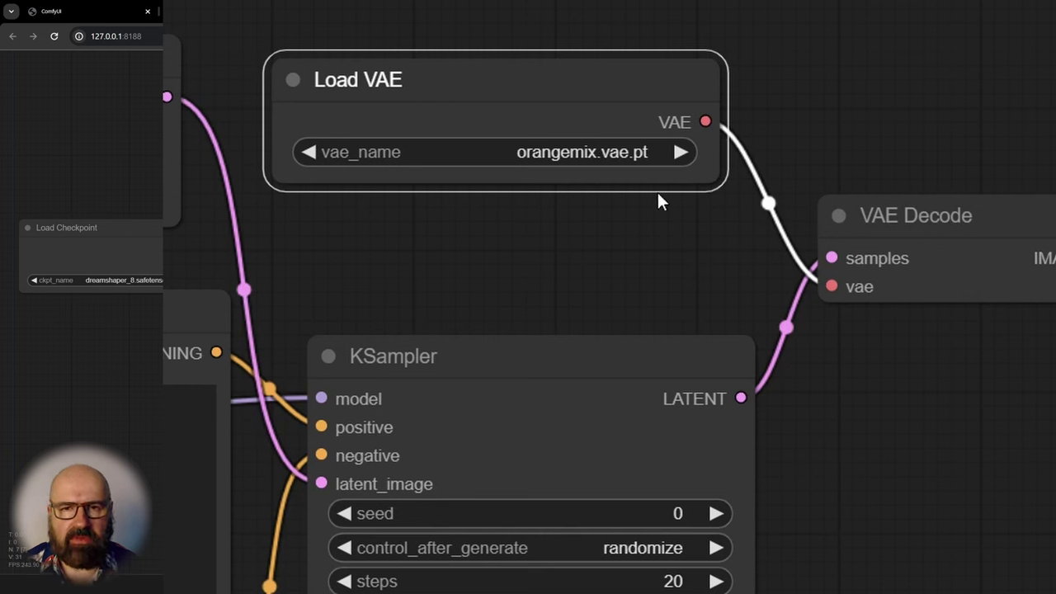
{"action": "left_click", "coordinate": [558, 155]}
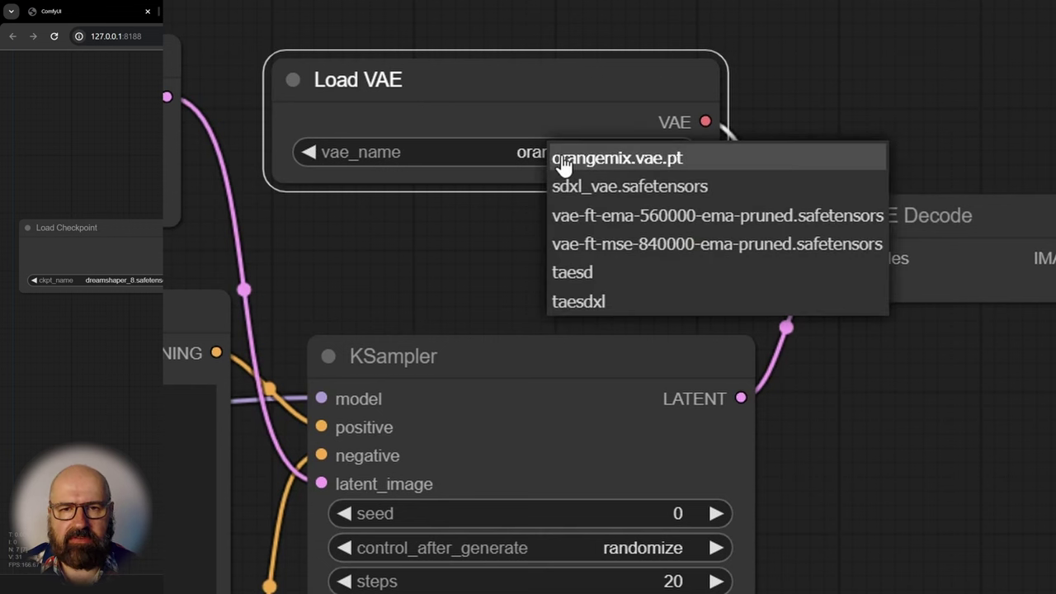
{"action": "left_click", "coordinate": [691, 246]}
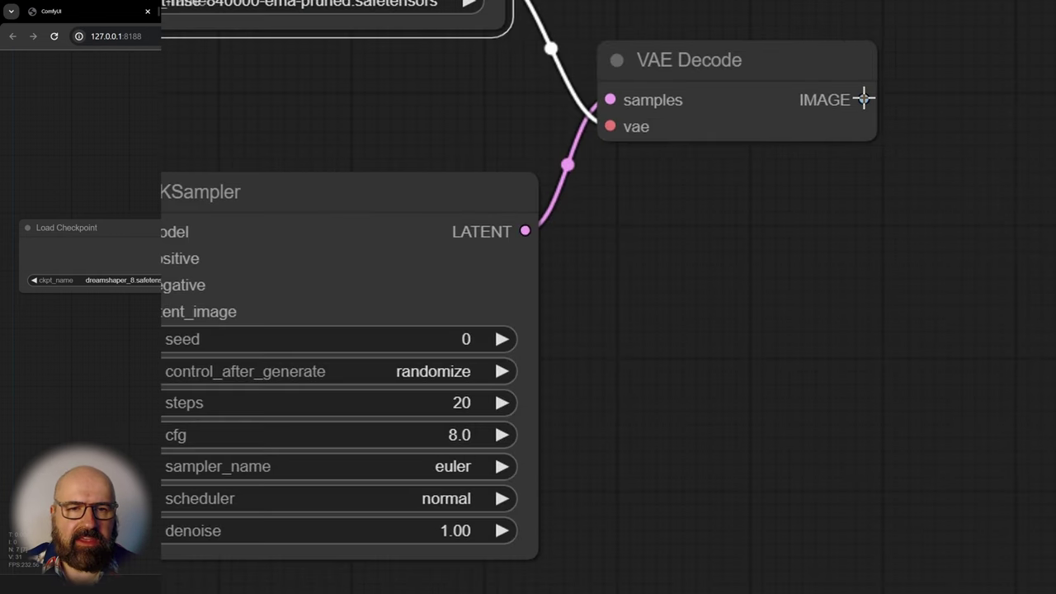
- Add a Save Image node from VAE Decode's IMAGE output and make it much taller
{"action": "left_click_drag", "start_coordinate": [865, 102], "coordinate": [720, 356]}
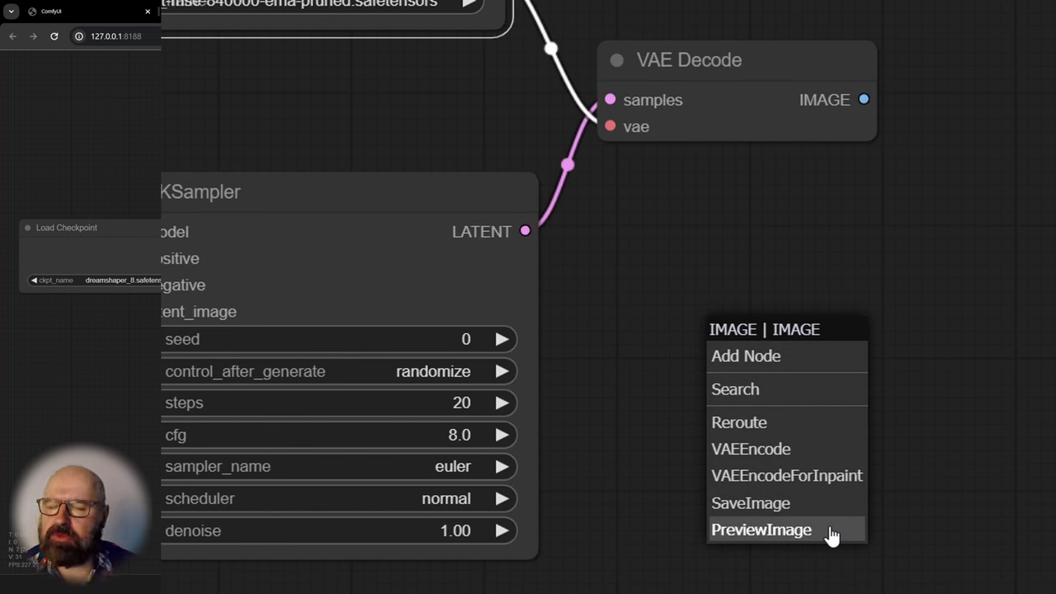
{"action": "left_click", "coordinate": [782, 503]}
{"action": "left_click_drag", "start_coordinate": [987, 333], "coordinate": [850, 240]}
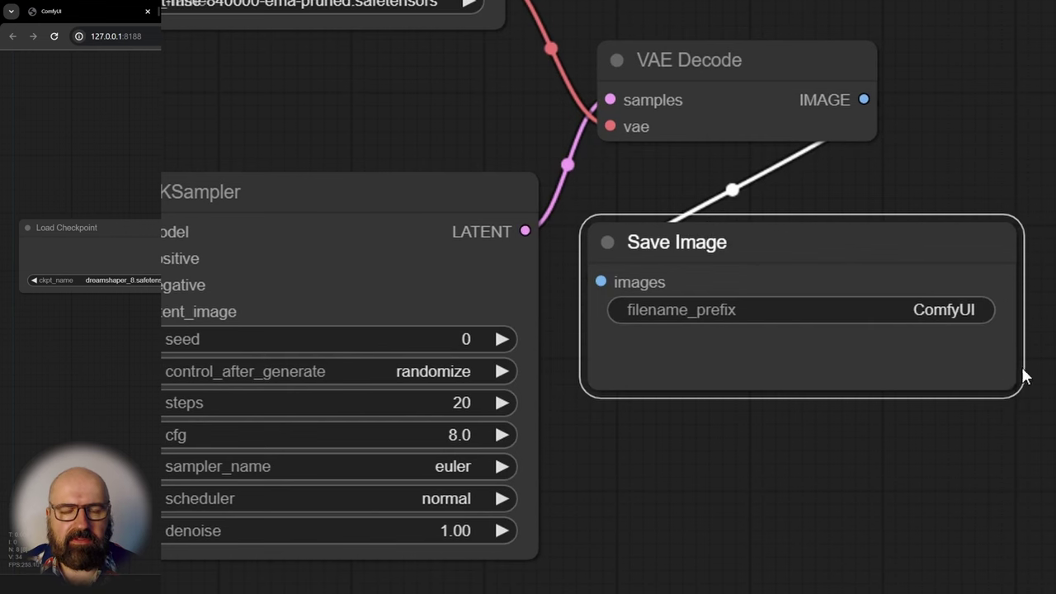
{"action": "left_click_drag", "start_coordinate": [1019, 389], "coordinate": [1055, 593]}
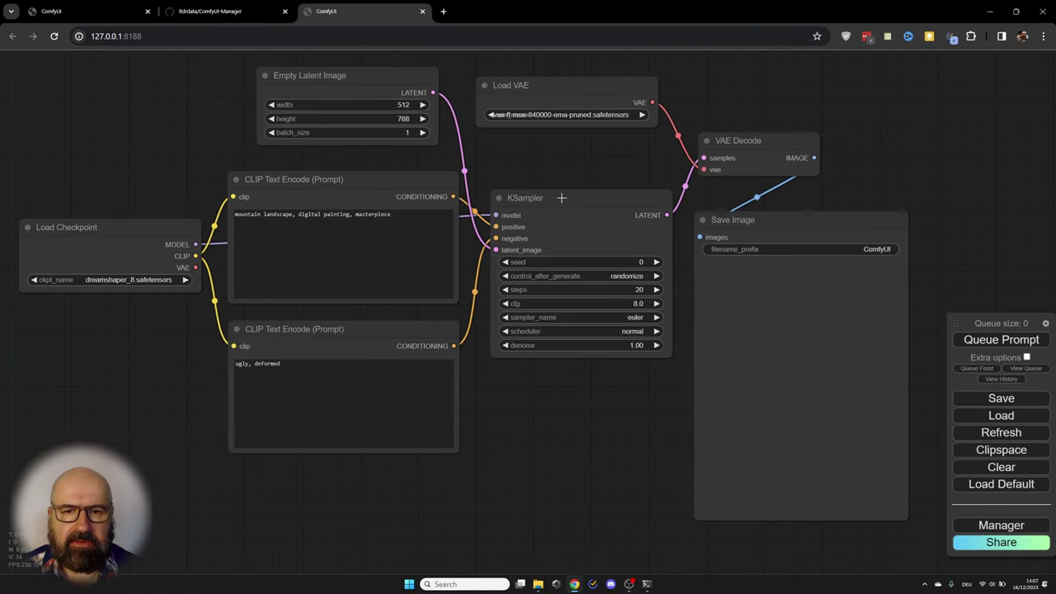
- Set the KSampler to 25 steps and cfg 7
{"action": "left_click", "coordinate": [638, 289]}
{"action": "left_click_drag", "start_coordinate": [689, 287], "coordinate": [670, 288]}
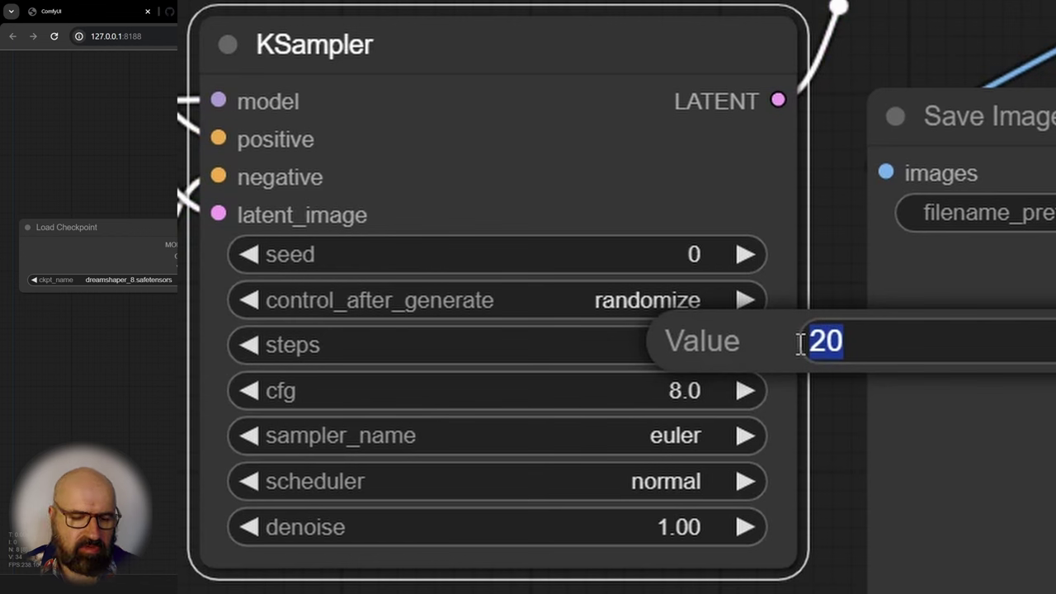
{"action": "type", "text": "25"}
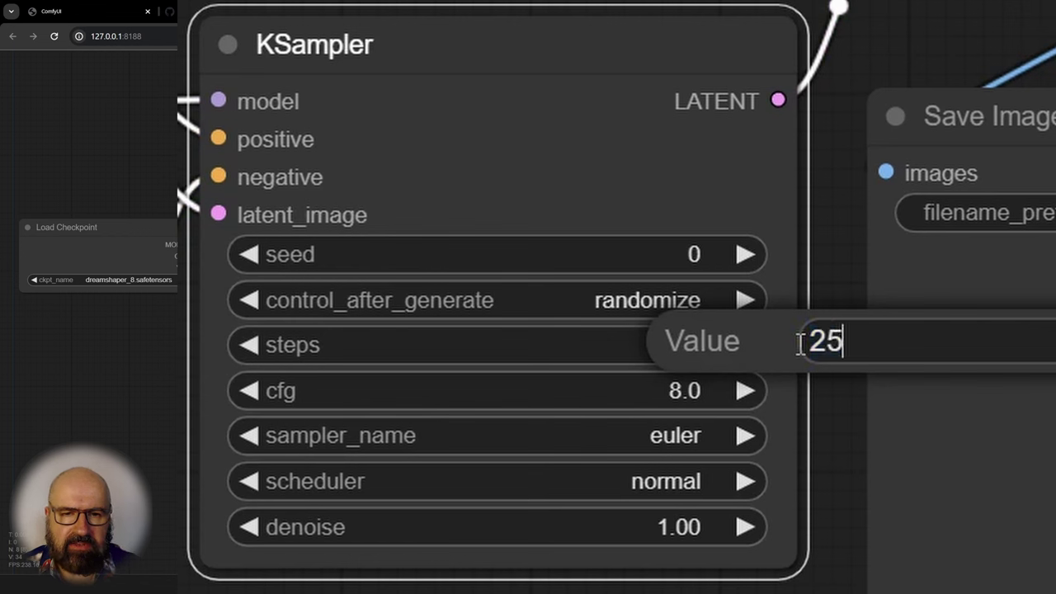
{"action": "key", "text": "Return"}
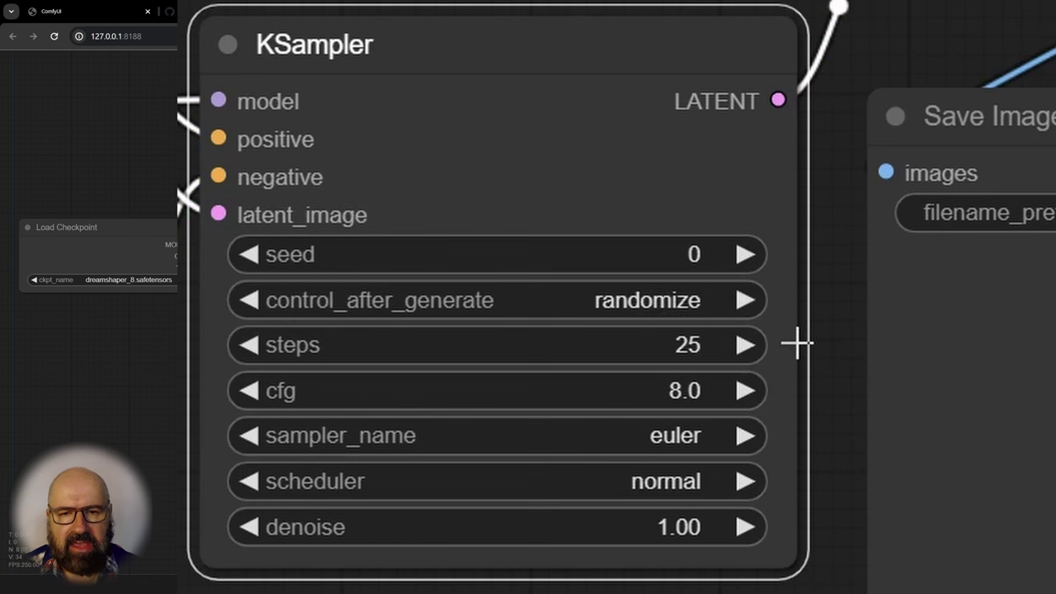
{"action": "left_click", "coordinate": [536, 397]}
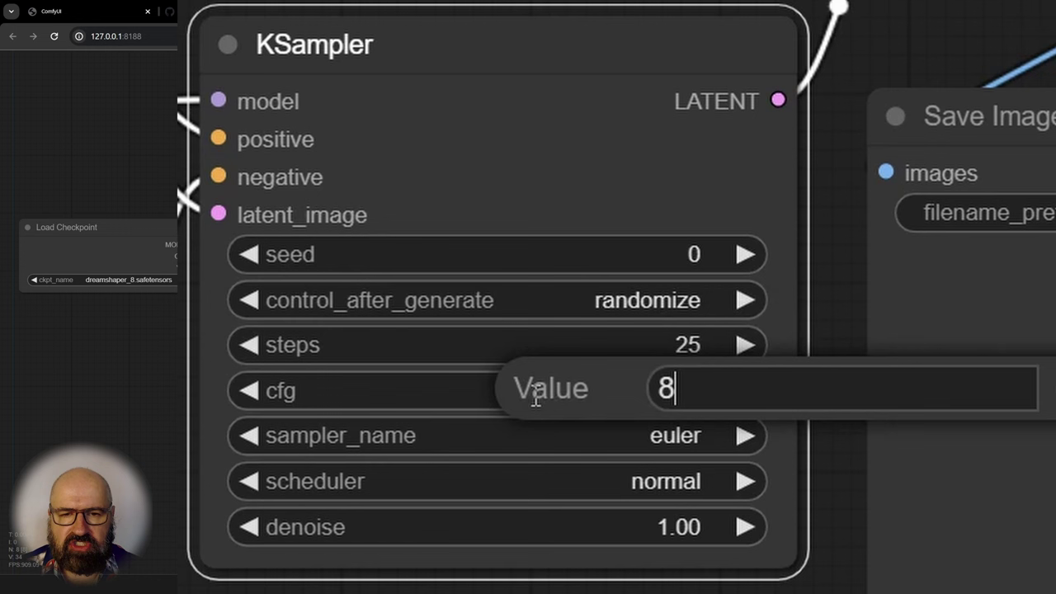
{"action": "left_click_drag", "start_coordinate": [756, 385], "coordinate": [585, 385]}
{"action": "type", "text": "7"}
{"action": "key", "text": "Return"}
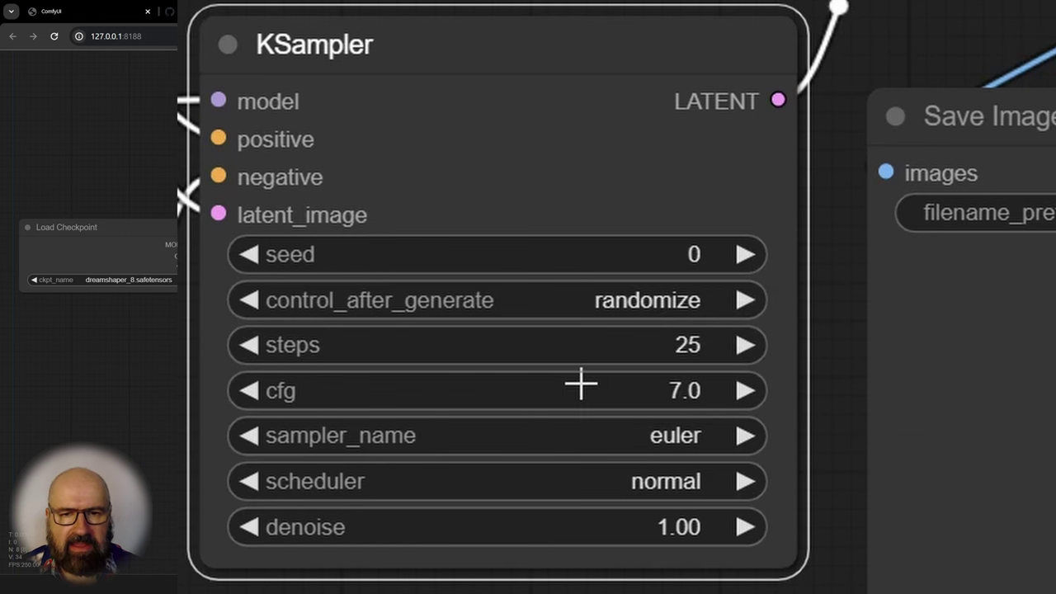
- Use dpmpp_2m as the sampler and karras as the scheduler
{"action": "left_click", "coordinate": [659, 434]}
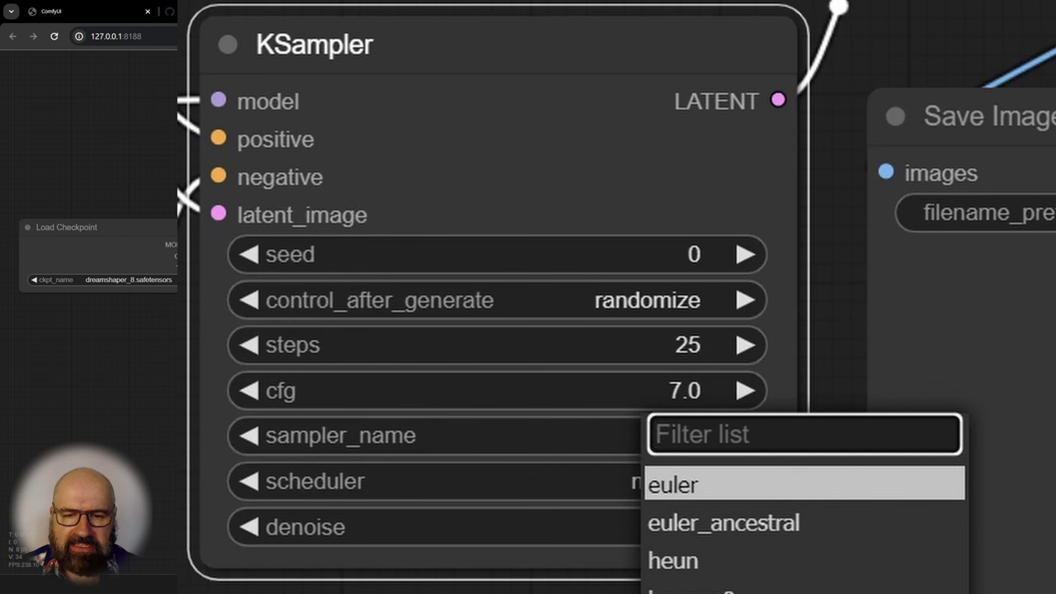
{"action": "key", "text": "Escape"}
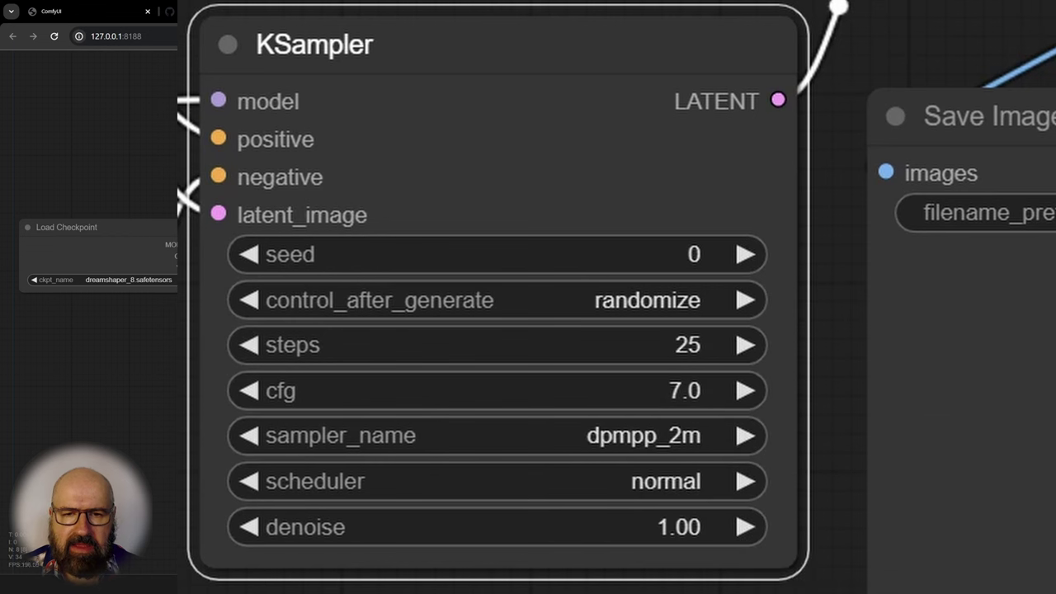
{"action": "left_click", "coordinate": [641, 492]}
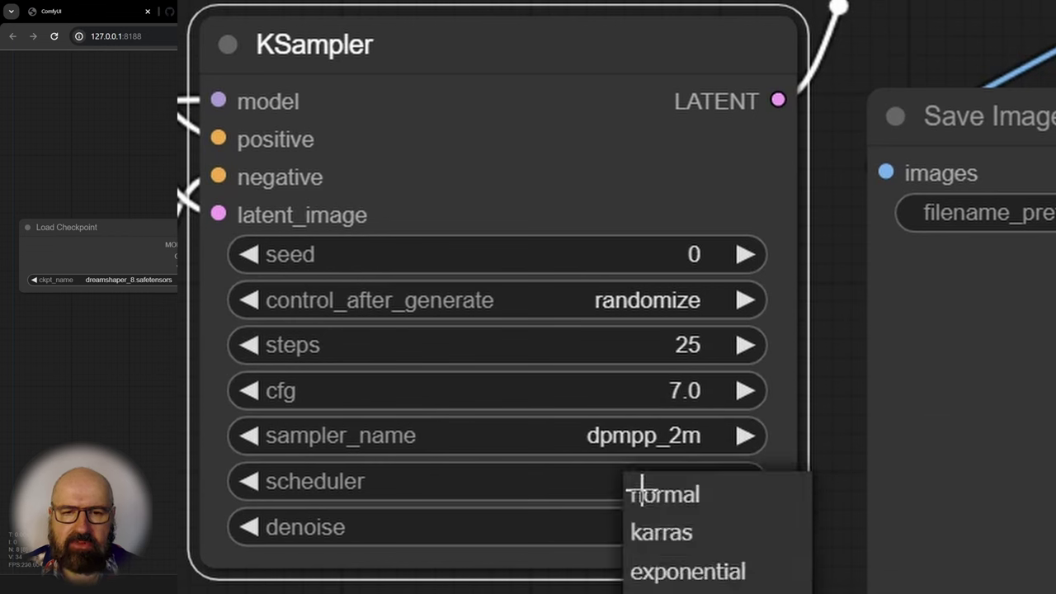
{"action": "left_click", "coordinate": [662, 533]}
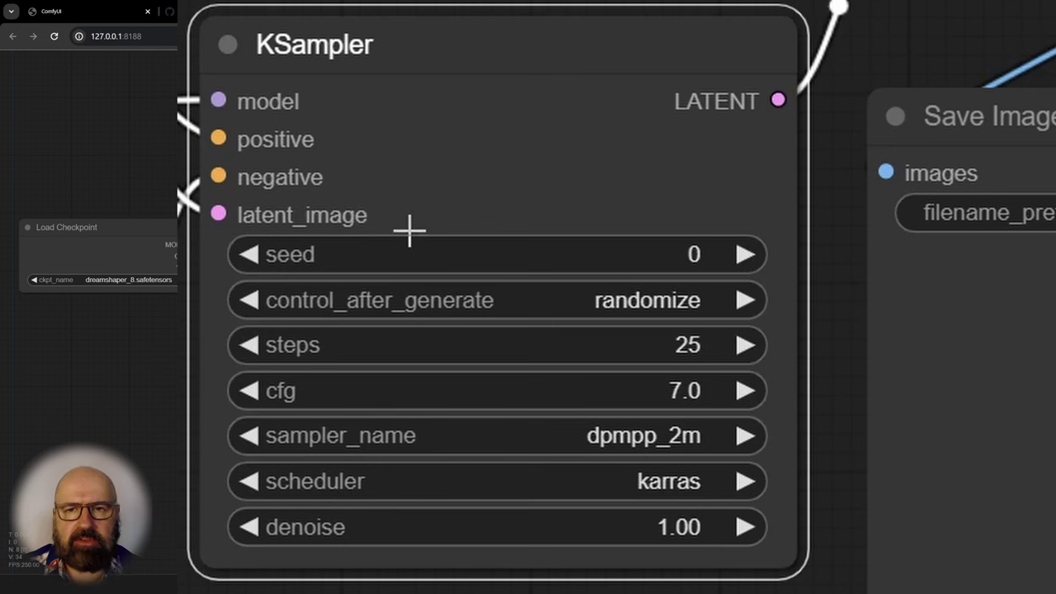
{"action": "left_click", "coordinate": [382, 80]}
- Queue the graph twice to render snowy mountain landscapes with randomized seeds
{"action": "left_click_drag", "start_coordinate": [382, 79], "coordinate": [371, 77]}
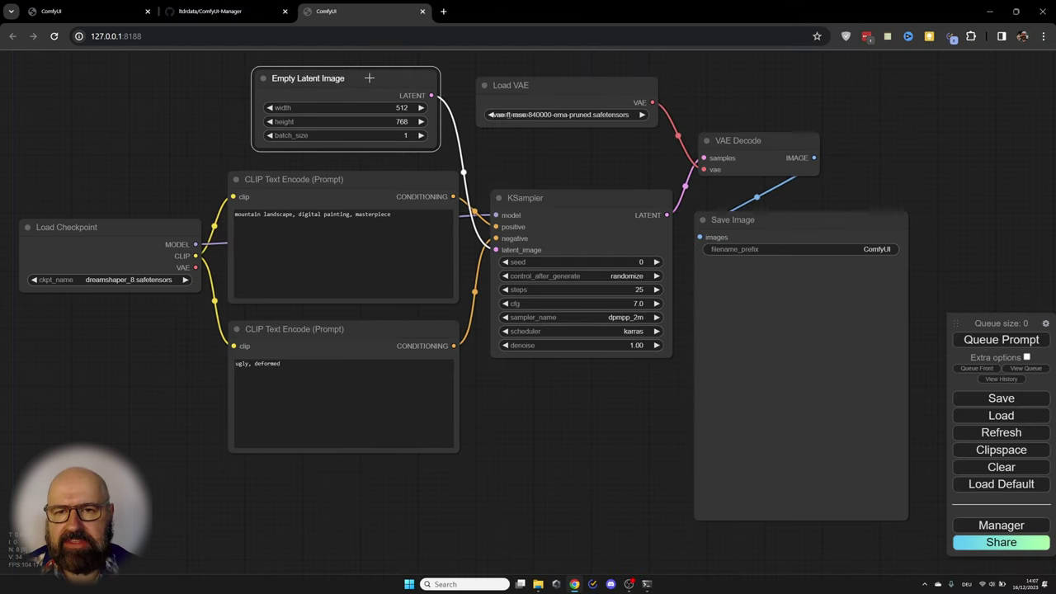
{"action": "left_click_drag", "start_coordinate": [954, 323], "coordinate": [942, 148]}
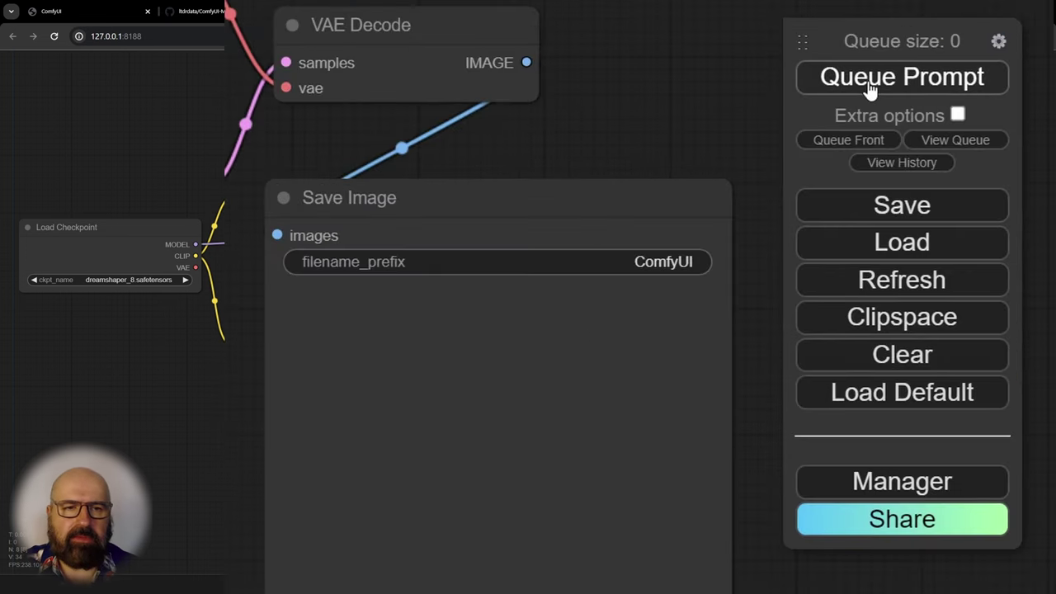
{"action": "left_click", "coordinate": [870, 89]}
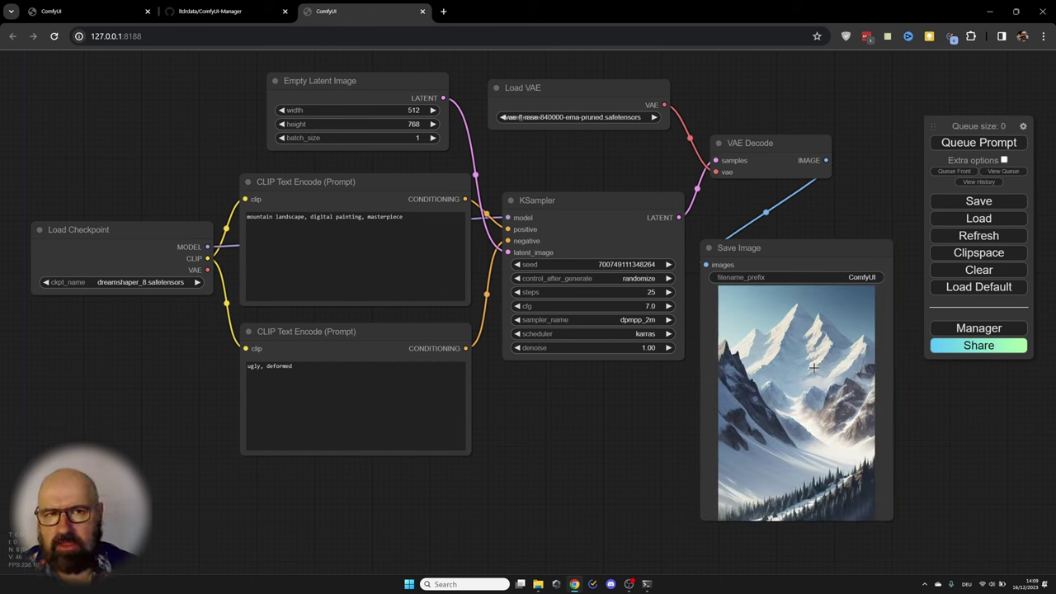
{"action": "left_click", "coordinate": [972, 148]}
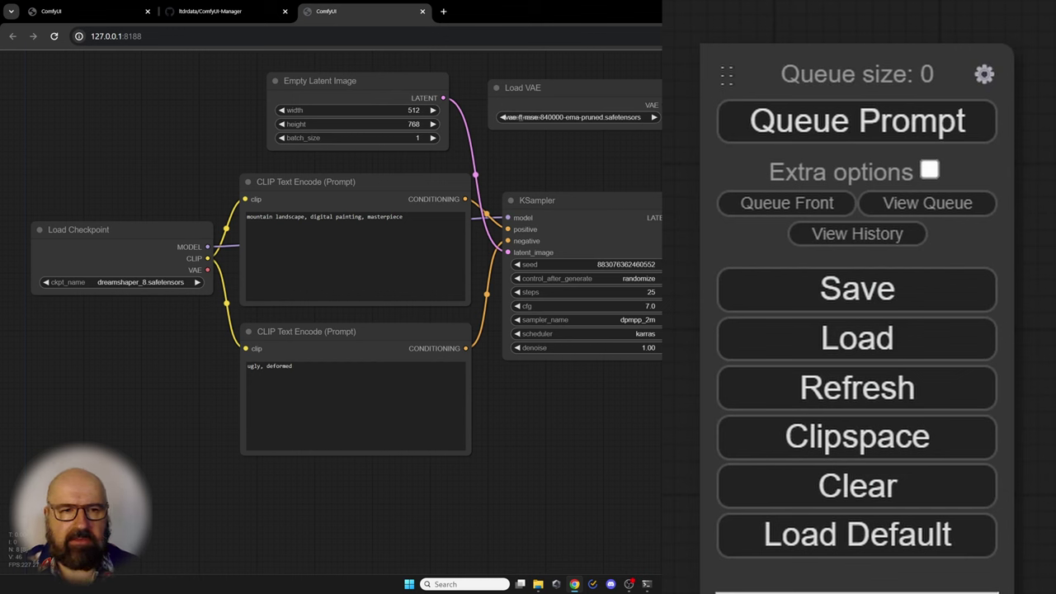
- Queue the workflow with a batch count of 3 from the extra options
{"action": "left_click", "coordinate": [929, 172]}
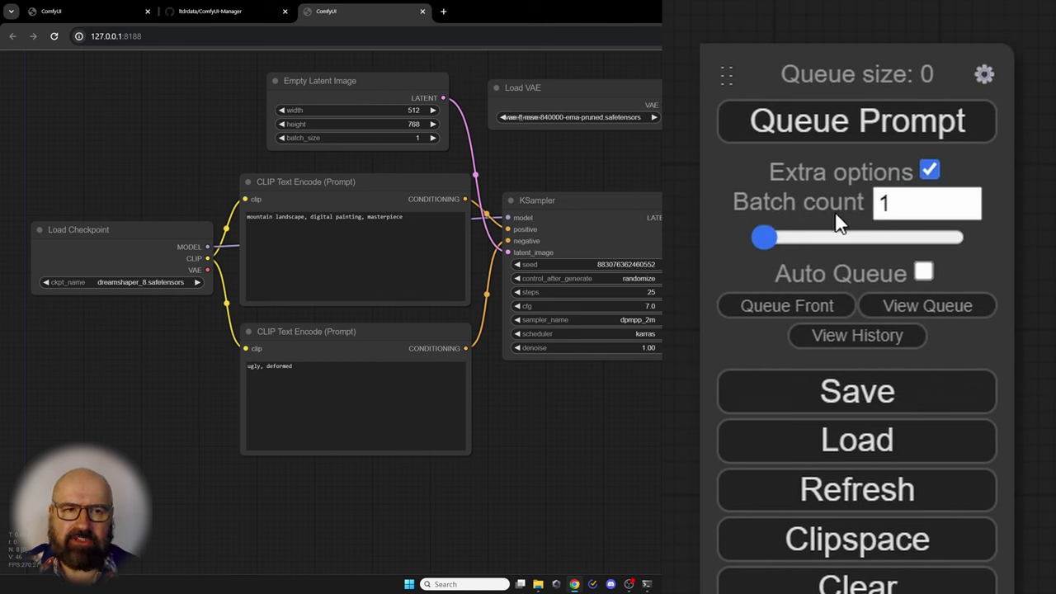
{"action": "double_click", "coordinate": [882, 205]}
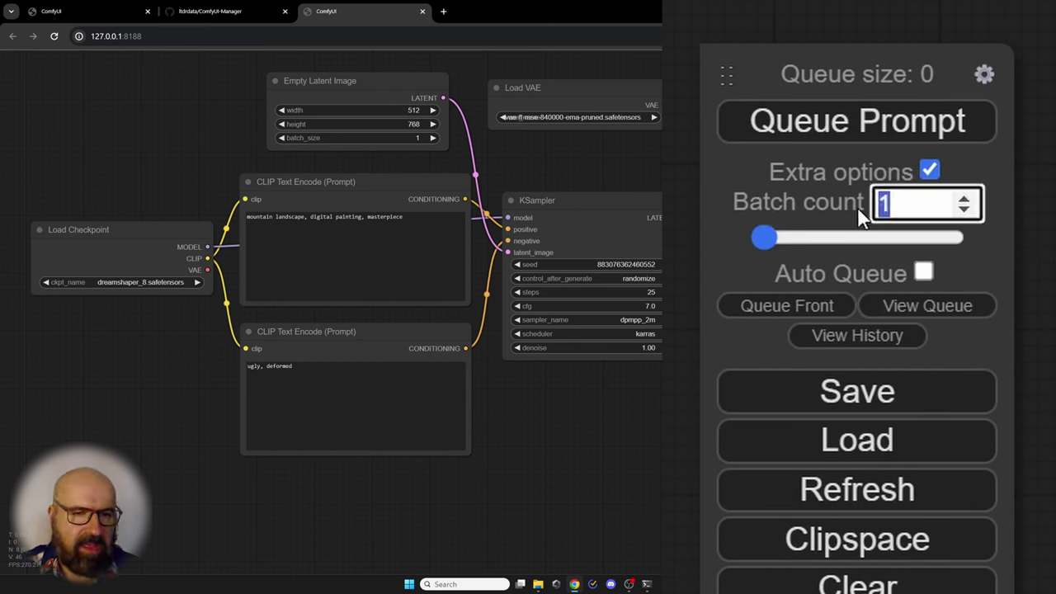
{"action": "type", "text": "3"}
{"action": "left_click", "coordinate": [743, 191]}
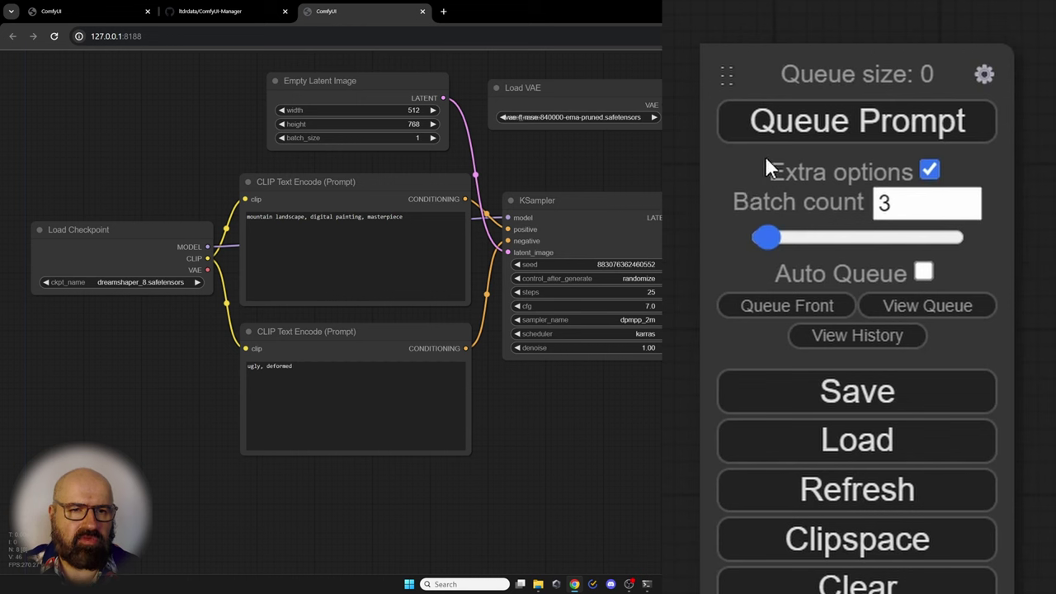
{"action": "left_click", "coordinate": [795, 134]}
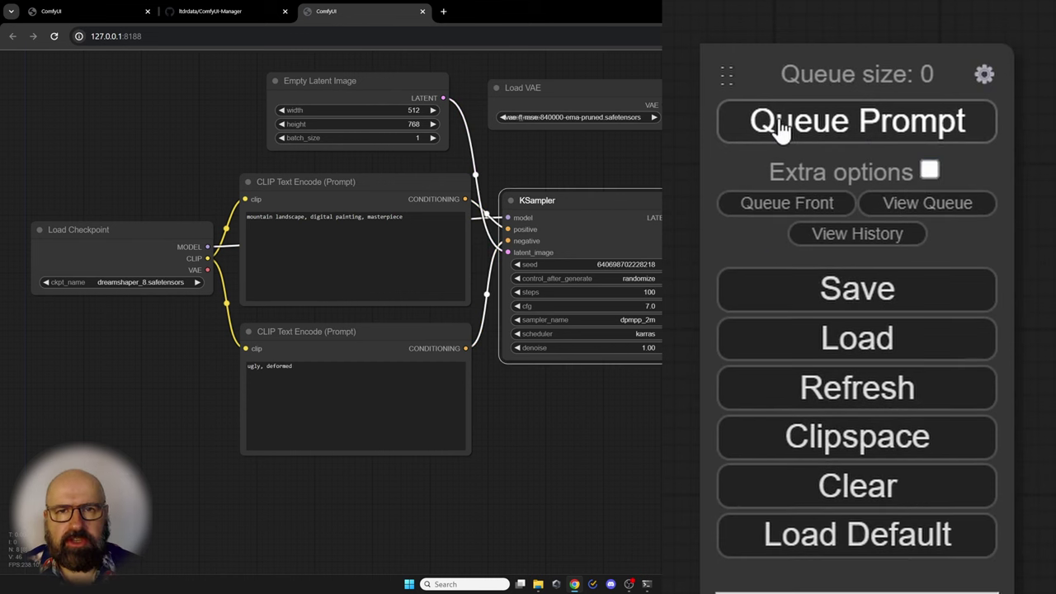
- Show the job queue, start a generation, then cancel the running job
{"action": "left_click", "coordinate": [945, 219]}
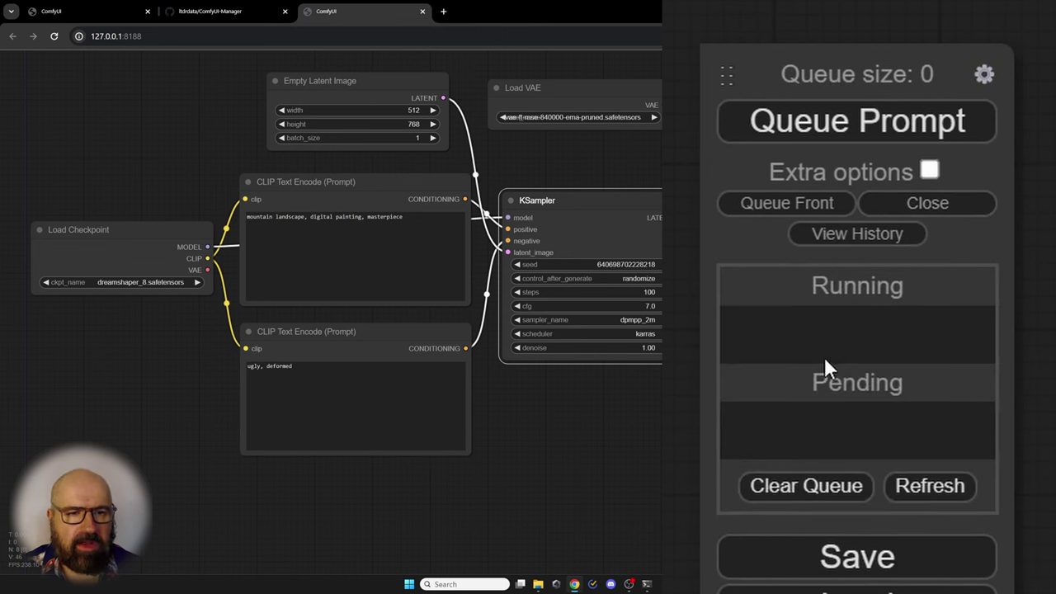
{"action": "left_click", "coordinate": [802, 137]}
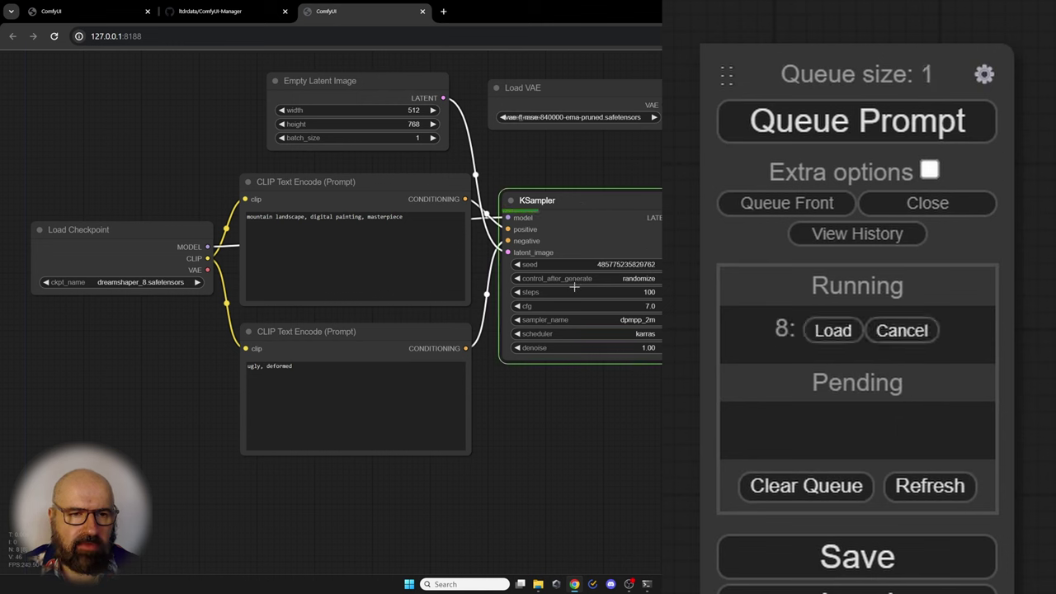
{"action": "left_click", "coordinate": [899, 336]}
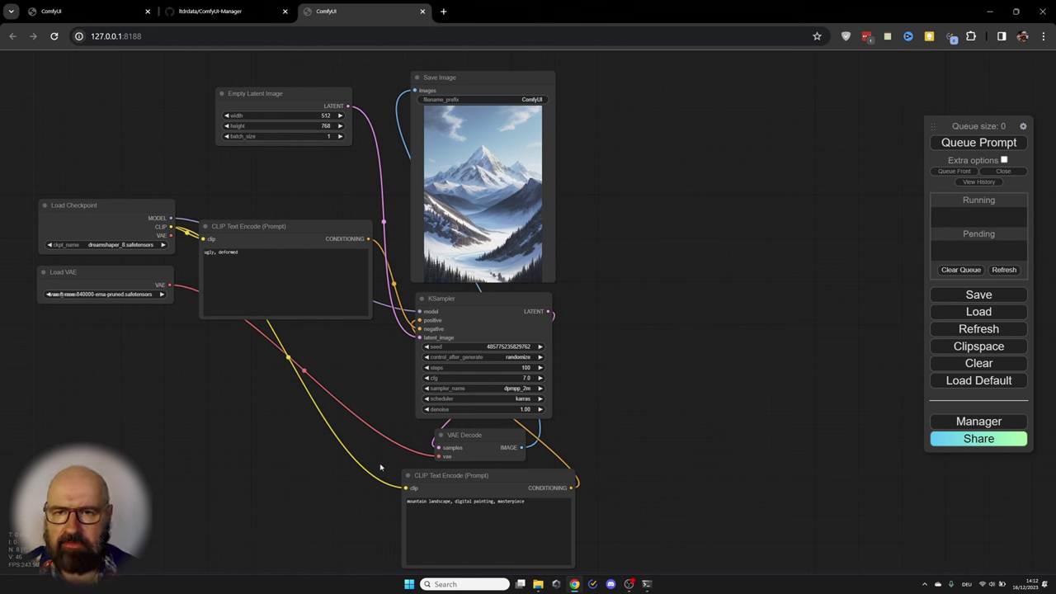
- Nudge the Save Image, KSampler and VAE Decode nodes slightly into position
{"action": "left_click", "coordinate": [482, 76]}
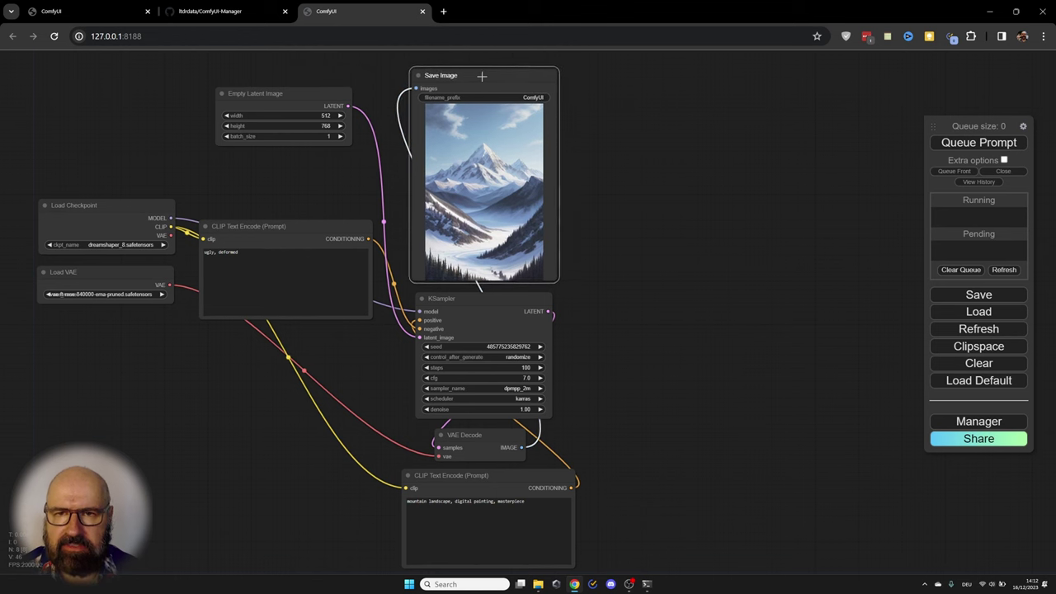
{"action": "left_click_drag", "start_coordinate": [482, 76], "coordinate": [479, 77]}
{"action": "left_click_drag", "start_coordinate": [513, 410], "coordinate": [510, 408]}
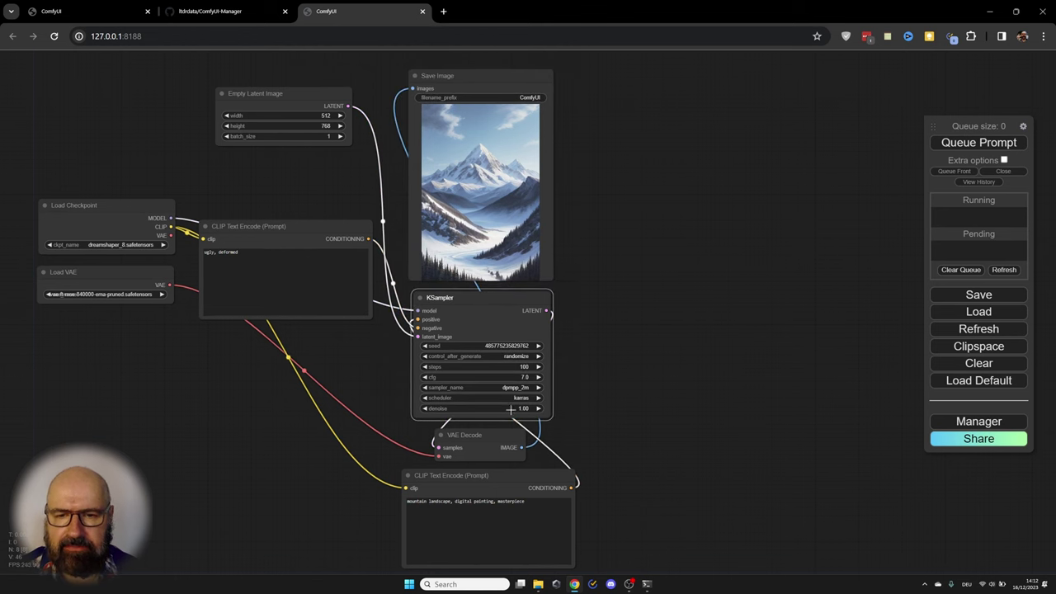
{"action": "left_click_drag", "start_coordinate": [482, 447], "coordinate": [503, 473]}
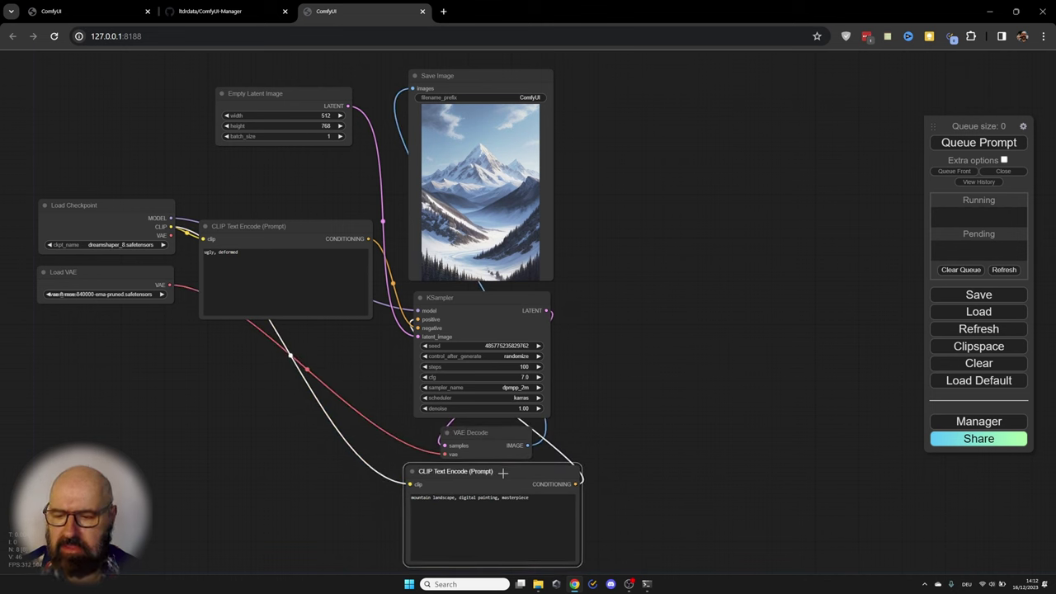
- Select VAE Decode, KSampler and Save Image with the prompt, and paste a linked copy of the branch
{"action": "left_click", "coordinate": [495, 439], "text": "shift"}
{"action": "left_click", "coordinate": [476, 308], "text": "shift"}
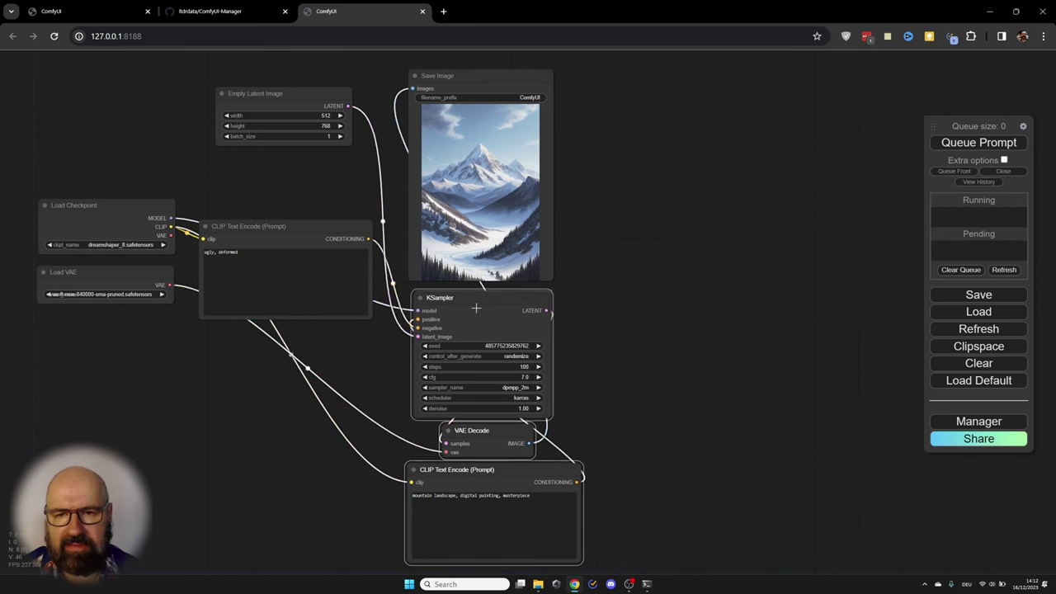
{"action": "left_click_drag", "start_coordinate": [476, 308], "coordinate": [479, 306]}
{"action": "left_click", "coordinate": [469, 79], "text": "shift"}
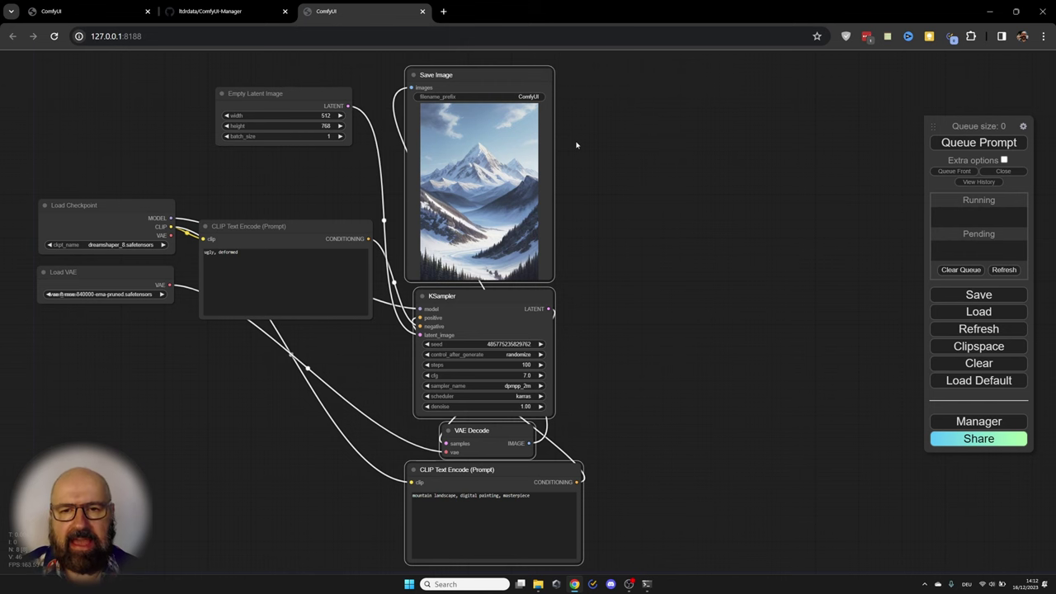
{"action": "key", "text": "ctrl+shift+v"}
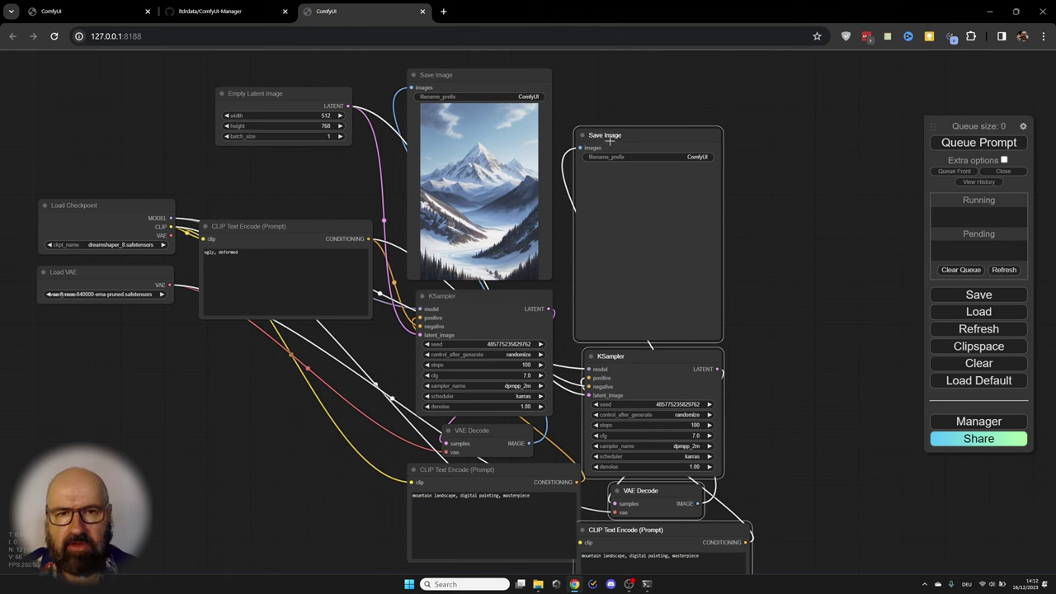
- Place the copied branch beside the original and paste a third linked branch lined up alongside
{"action": "left_click_drag", "start_coordinate": [641, 139], "coordinate": [675, 78]}
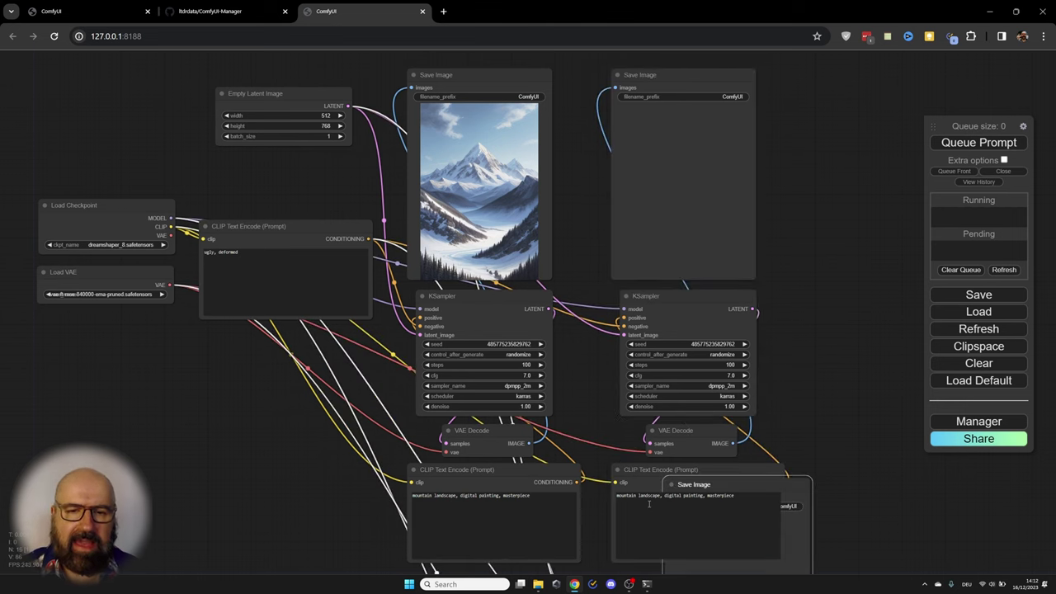
{"action": "key", "text": "ctrl+shift+v"}
{"action": "left_click_drag", "start_coordinate": [866, 245], "coordinate": [851, 75]}
{"action": "left_click_drag", "start_coordinate": [772, 268], "coordinate": [719, 268]}
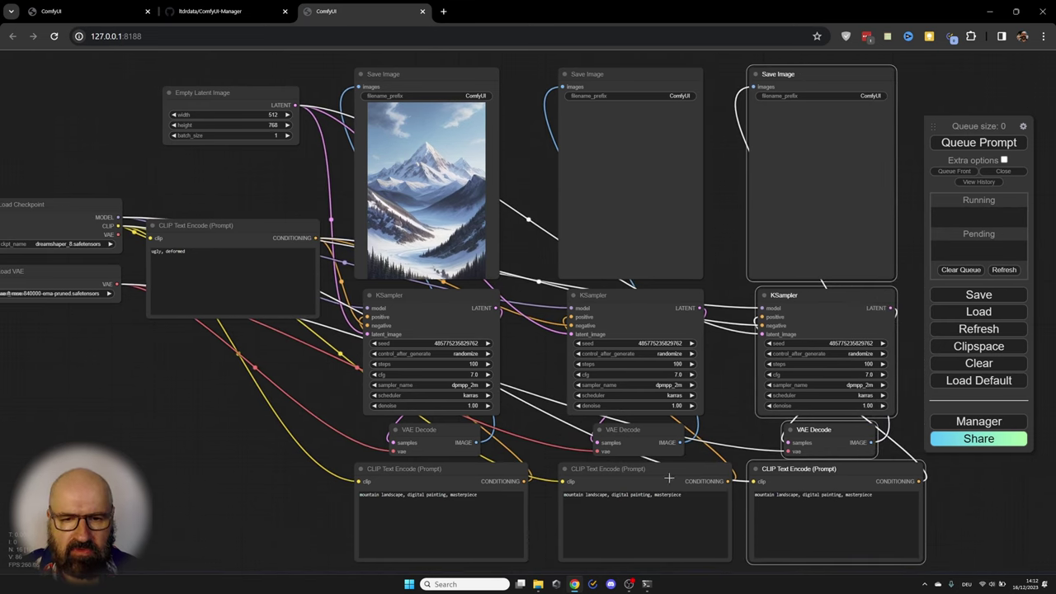
{"action": "scroll", "coordinate": [669, 477], "scroll_direction": "up", "scroll_amount": 7}
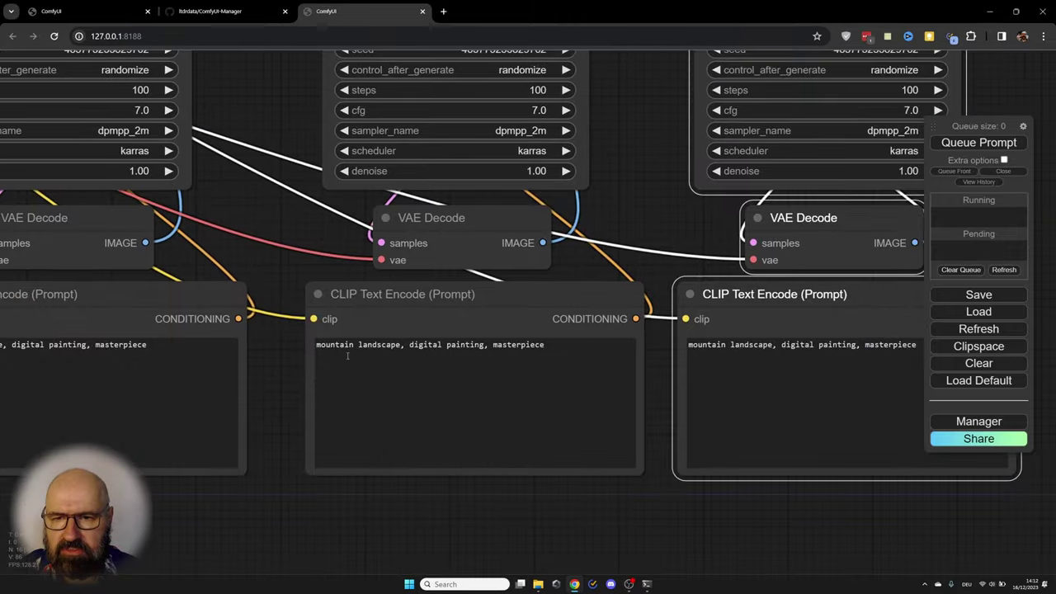
- Add 'at night,' to the middle prompt and 'at sunset,' to the right prompt
{"action": "left_click", "coordinate": [411, 345]}
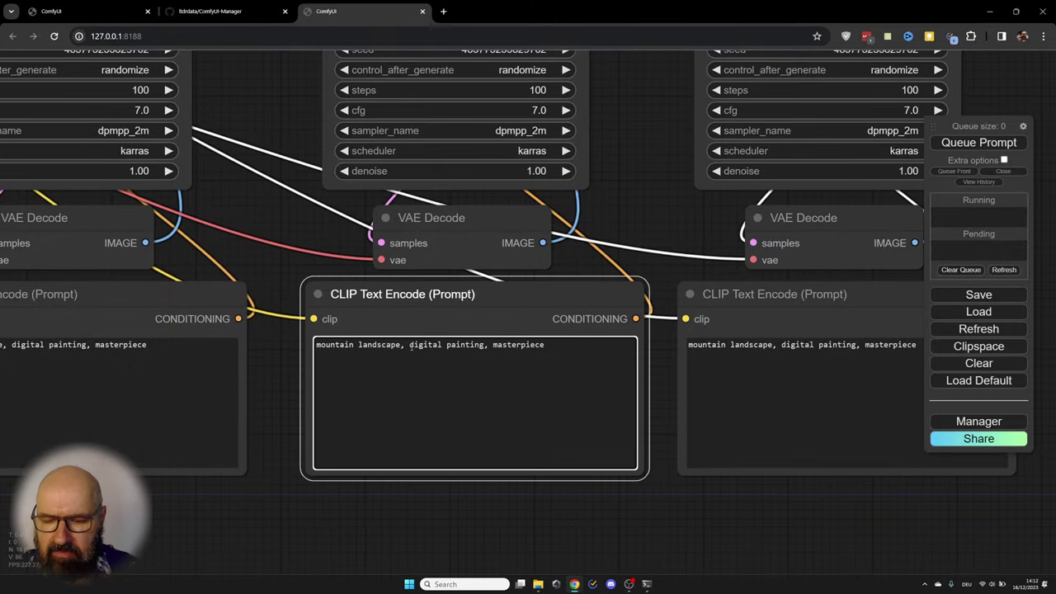
{"action": "type", "text": "at night"}
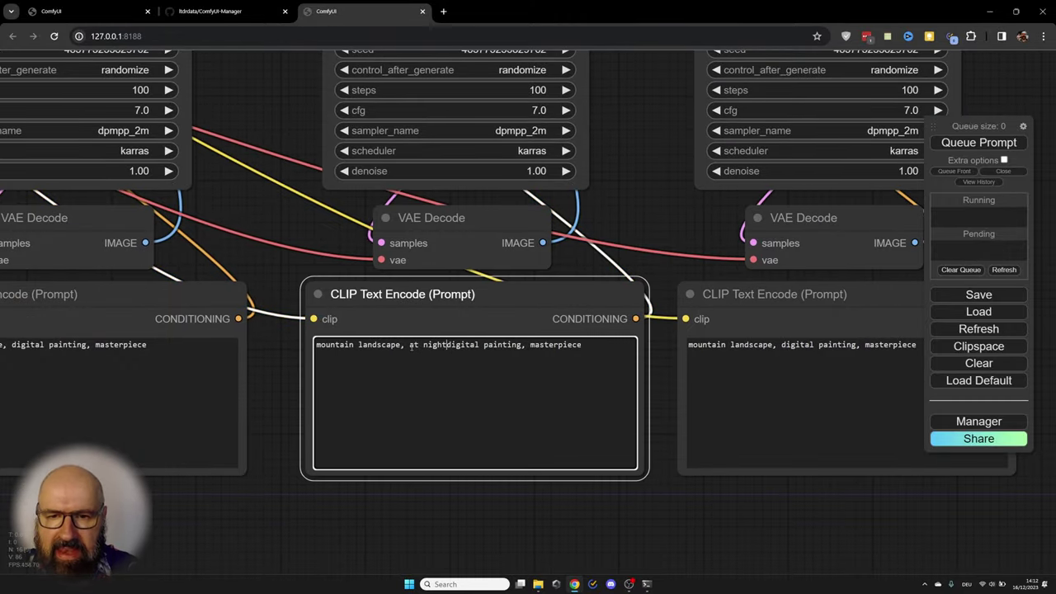
{"action": "key", "text": "BackSpace"}
{"action": "type", "text": ","}
{"action": "left_click", "coordinate": [777, 345]}
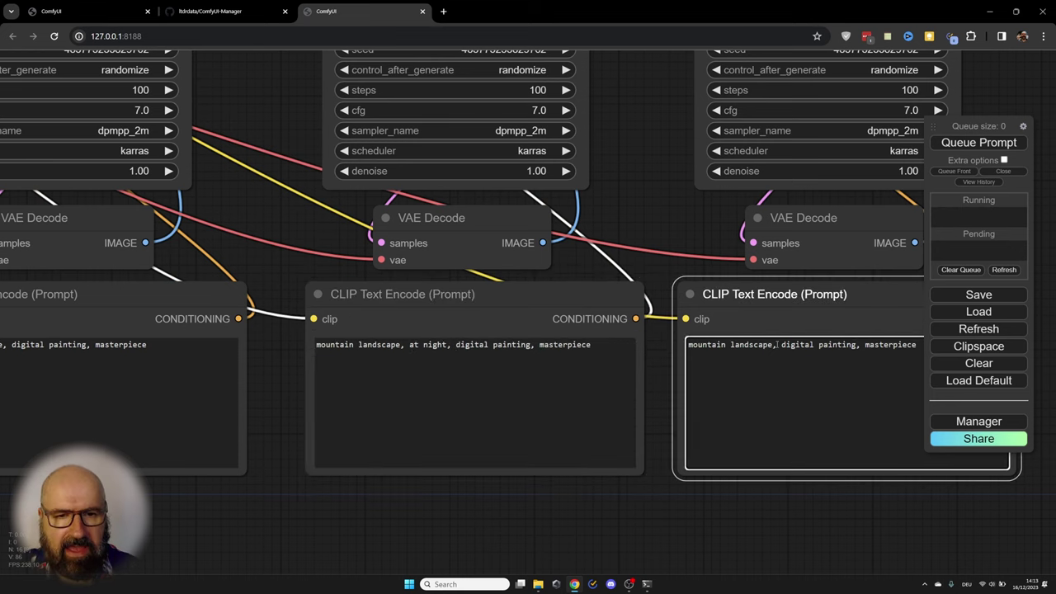
{"action": "type", "text": "at sunset,"}
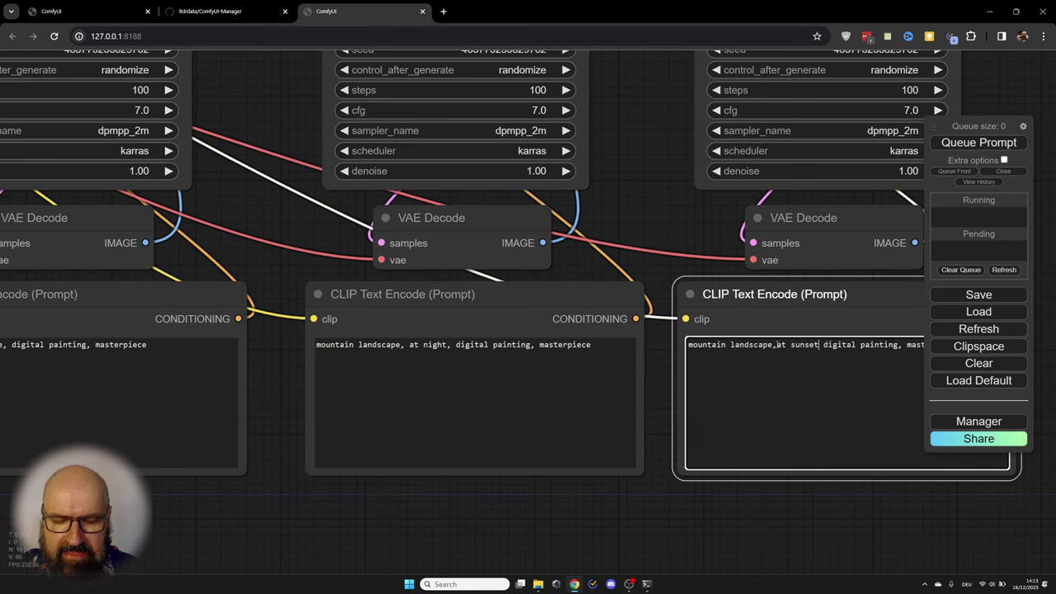
{"action": "scroll", "coordinate": [892, 270], "scroll_direction": "down", "scroll_amount": 5}
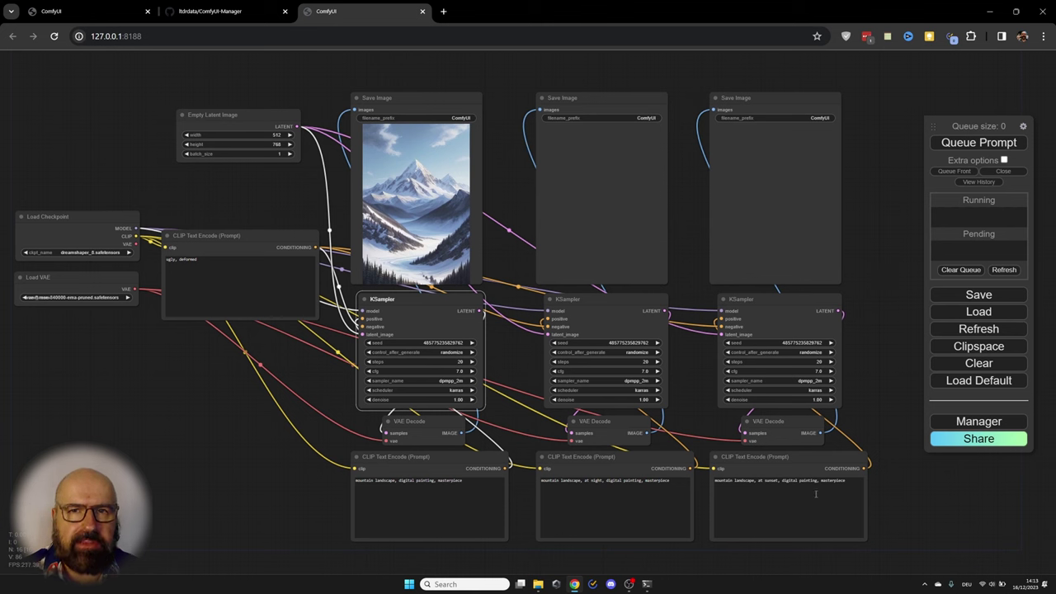
- Queue the plain, night and sunset mountain generations from all three branches
{"action": "left_click", "coordinate": [951, 144]}
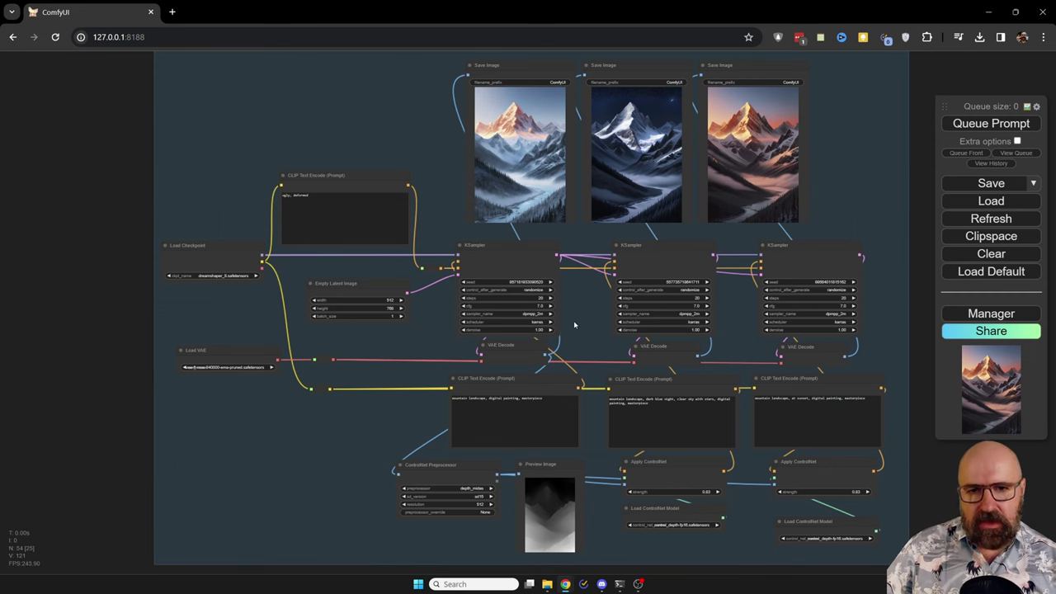
- Pan past the output images and sampler nodes to centre the depth_midas preprocessor and its preview
{"action": "scroll", "coordinate": [574, 325], "scroll_direction": "up", "scroll_amount": 5}
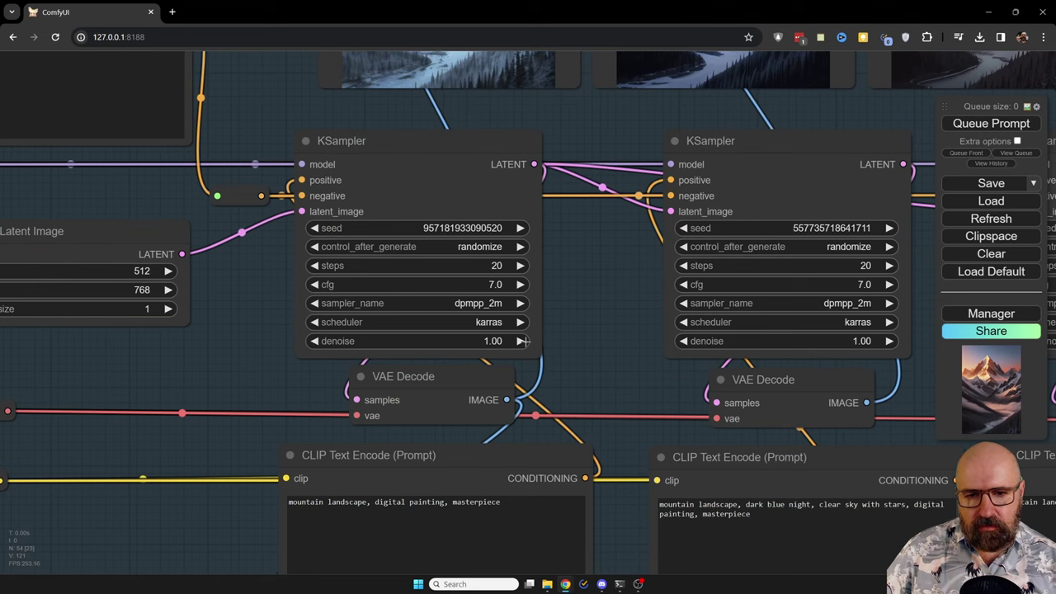
{"action": "left_click_drag", "start_coordinate": [586, 167], "coordinate": [580, 510]}
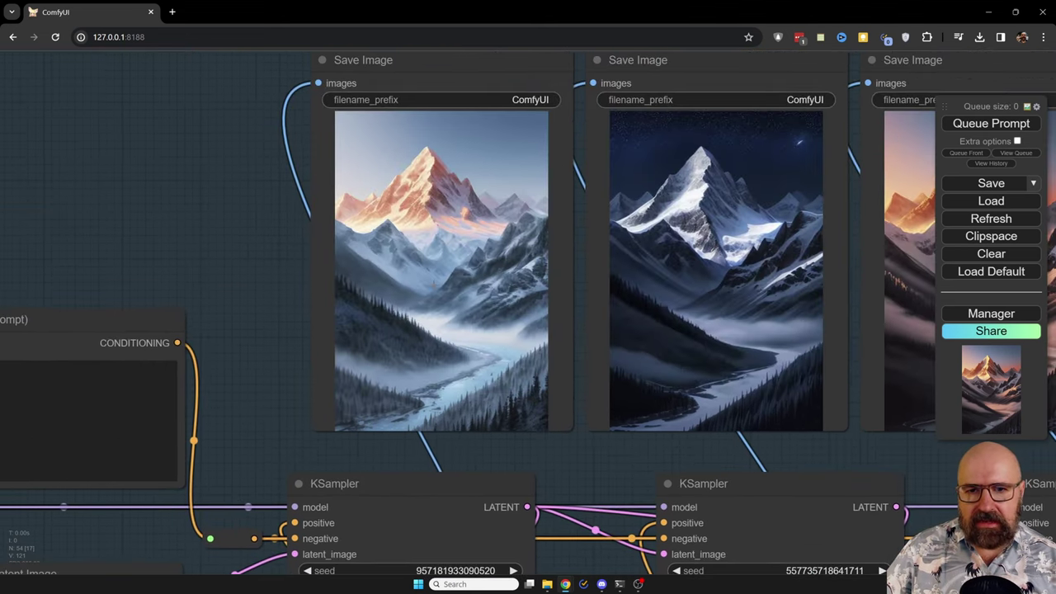
{"action": "left_click_drag", "start_coordinate": [541, 468], "coordinate": [555, 80]}
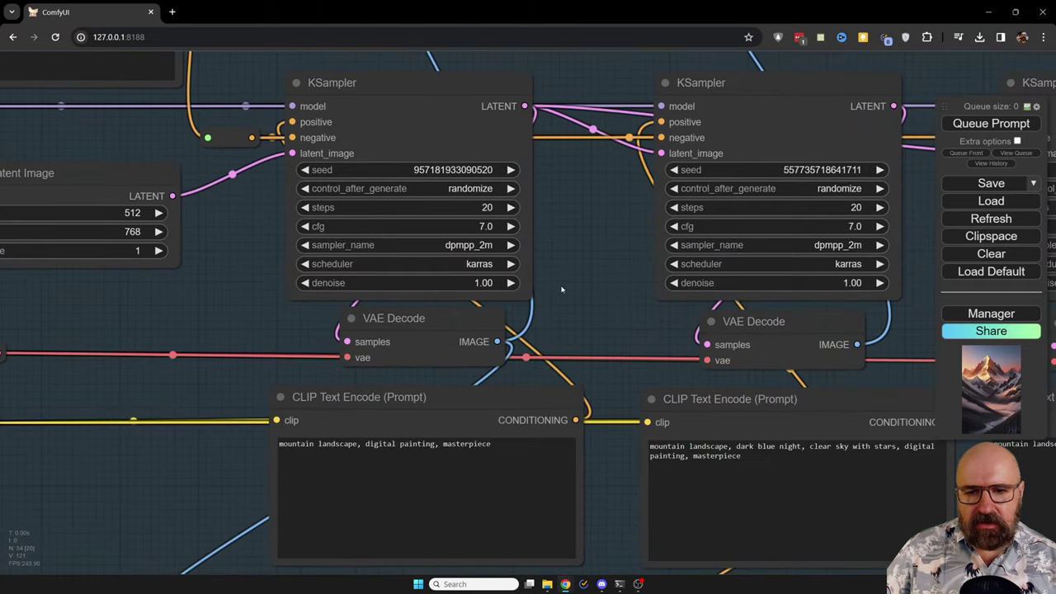
{"action": "left_click_drag", "start_coordinate": [562, 289], "coordinate": [624, 133]}
{"action": "left_click_drag", "start_coordinate": [246, 347], "coordinate": [309, 191]}
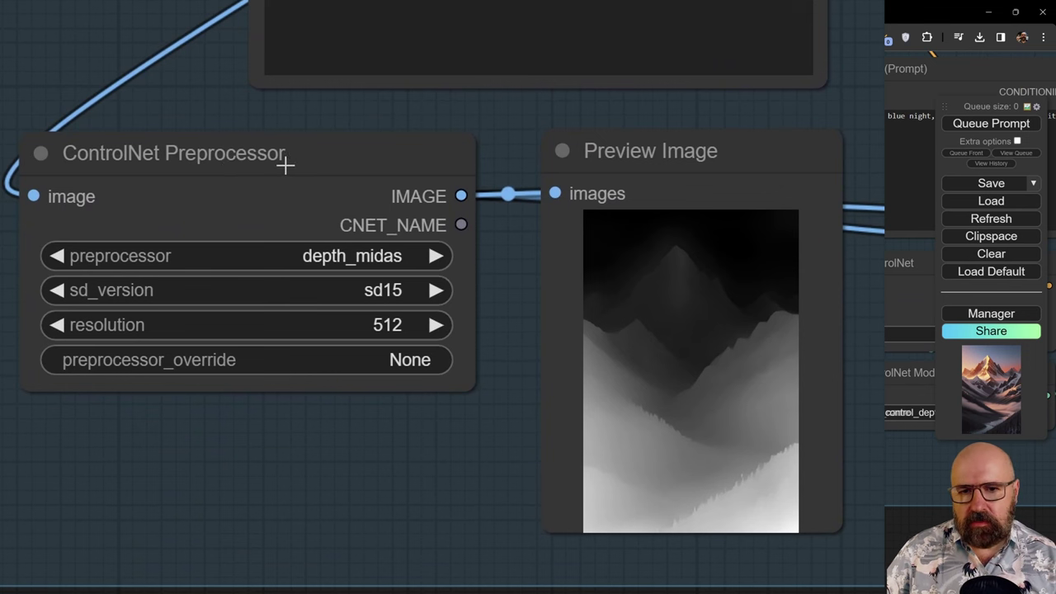
{"action": "left_click", "coordinate": [303, 258]}
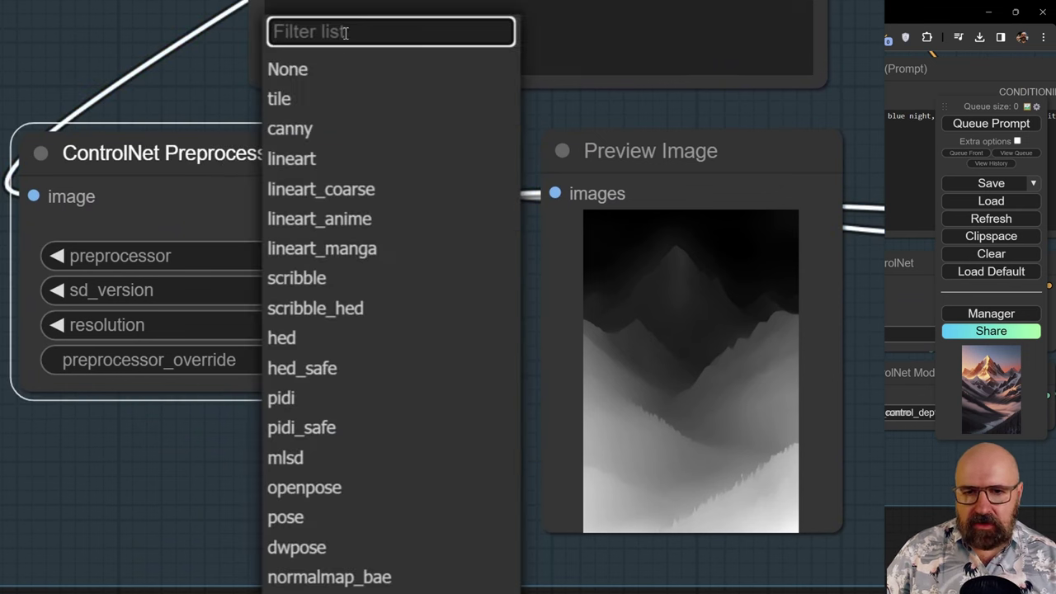
{"action": "scroll", "coordinate": [388, 485], "scroll_direction": "down", "scroll_amount": 5}
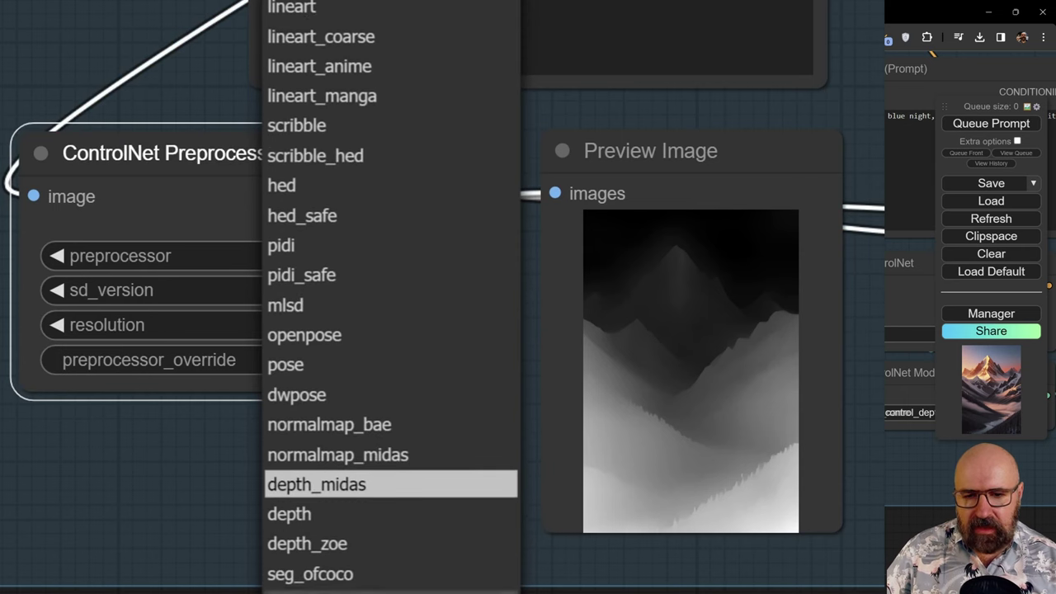
{"action": "scroll", "coordinate": [346, 462], "scroll_direction": "down", "scroll_amount": 2}
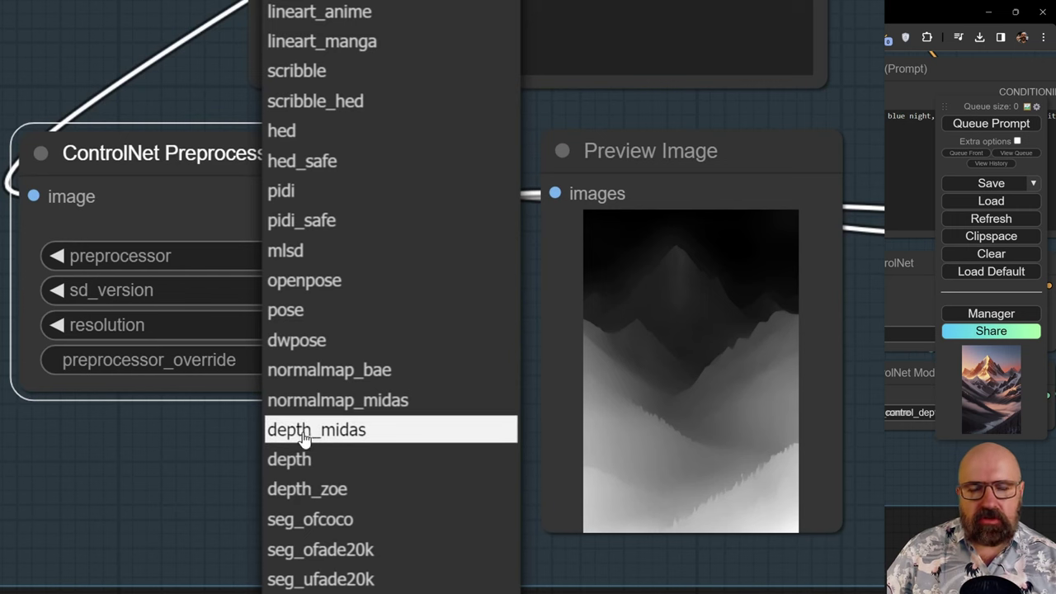
{"action": "left_click", "coordinate": [332, 437]}
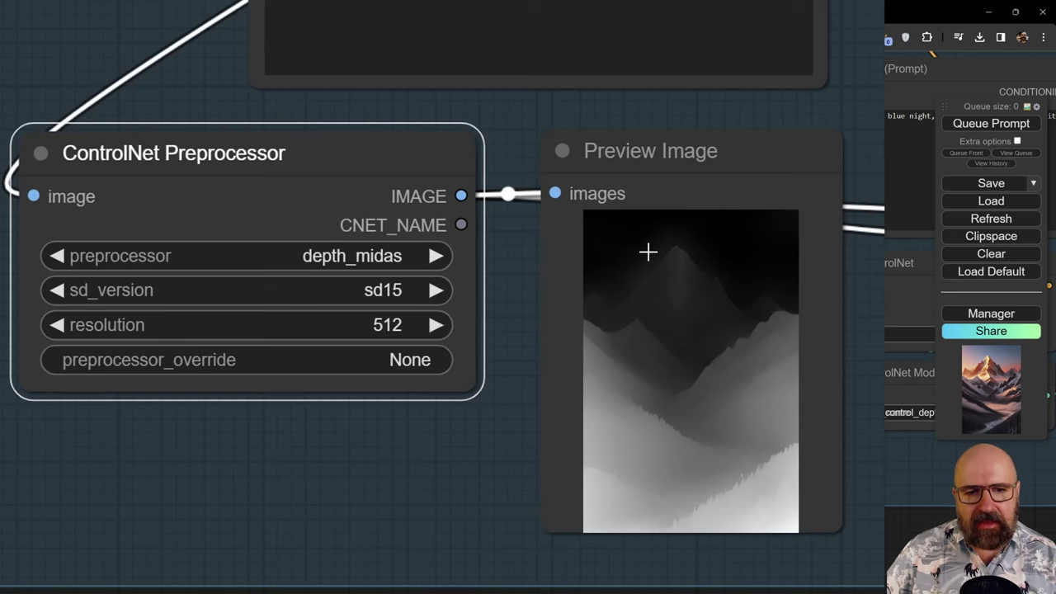
- Raise the Apply ControlNet node and widen the first Load ControlNet Model node to show control_depth-fp16.safetensors
{"action": "left_click_drag", "start_coordinate": [647, 251], "coordinate": [234, 432]}
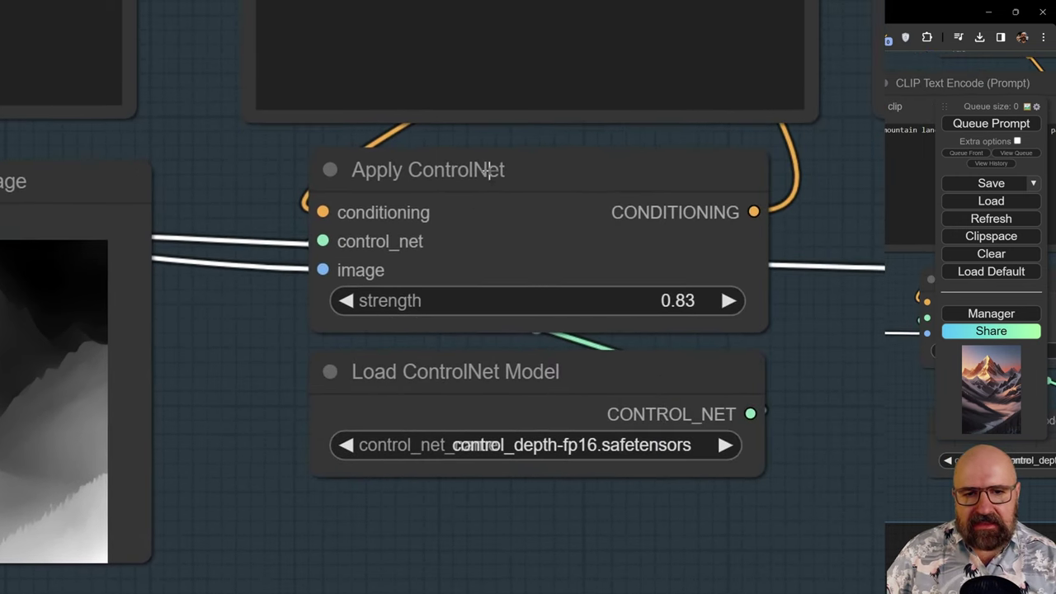
{"action": "mouse_move", "coordinate": [488, 169]}
{"action": "left_mouse_down"}
{"action": "mouse_move", "coordinate": [477, 177]}
{"action": "mouse_move", "coordinate": [490, 164]}
{"action": "left_mouse_up"}
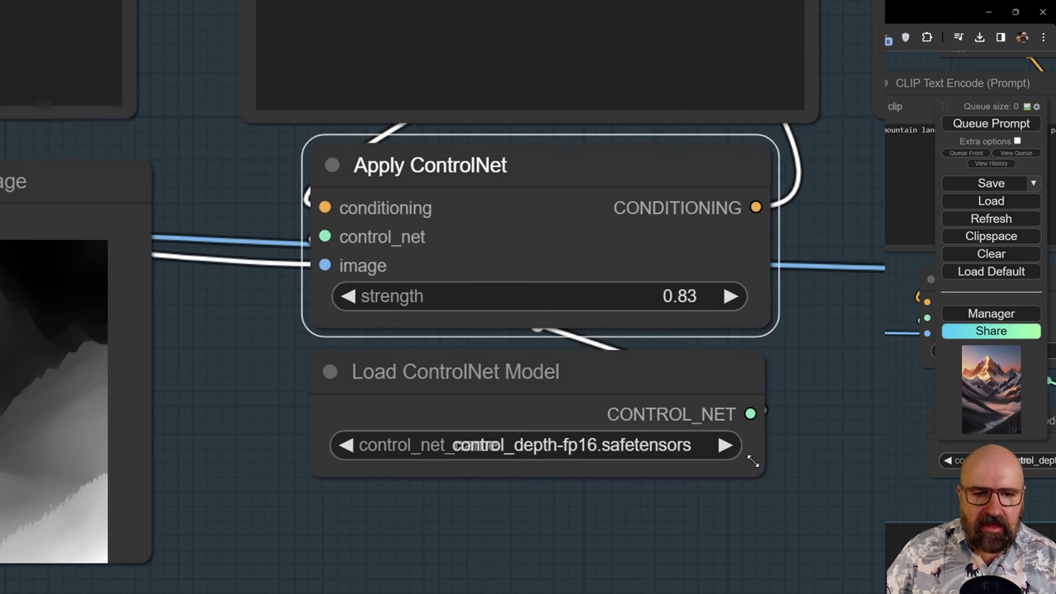
{"action": "left_click_drag", "start_coordinate": [753, 462], "coordinate": [843, 475]}
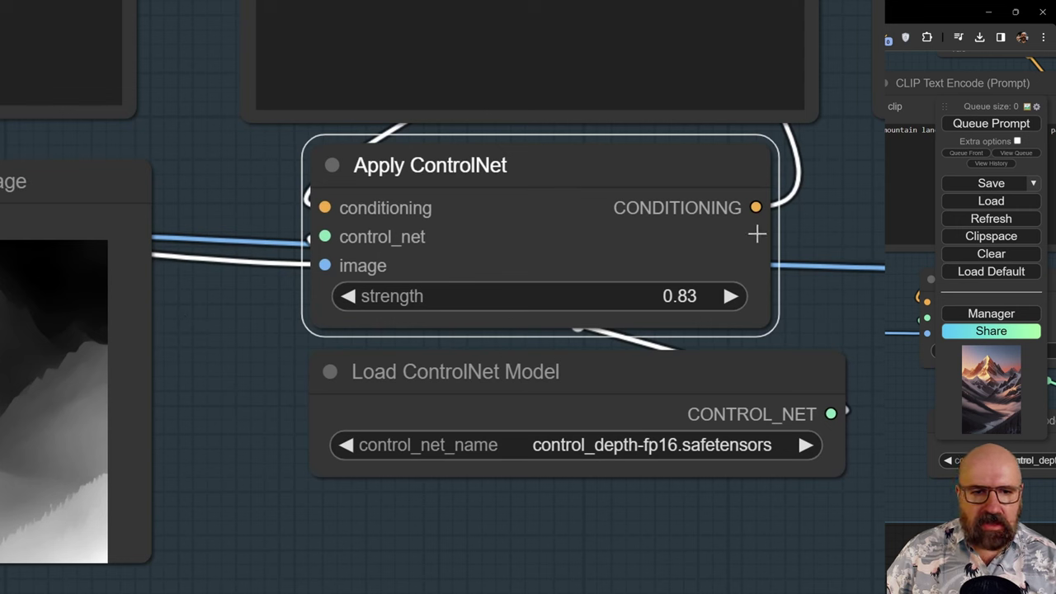
{"action": "left_click_drag", "start_coordinate": [48, 185], "coordinate": [54, 181]}
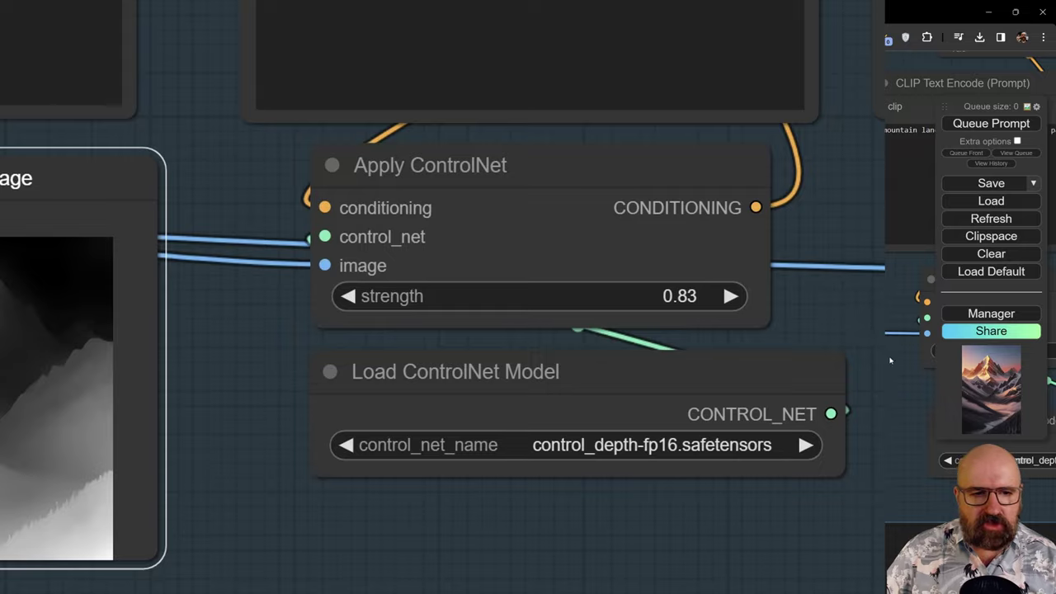
- Move the second Load ControlNet Model node up and widen it as well
{"action": "scroll", "coordinate": [299, 330], "scroll_direction": "right", "scroll_amount": 10}
{"action": "mouse_move", "coordinate": [467, 162]}
{"action": "left_mouse_down"}
{"action": "mouse_move", "coordinate": [469, 172]}
{"action": "mouse_move", "coordinate": [478, 155]}
{"action": "left_mouse_up"}
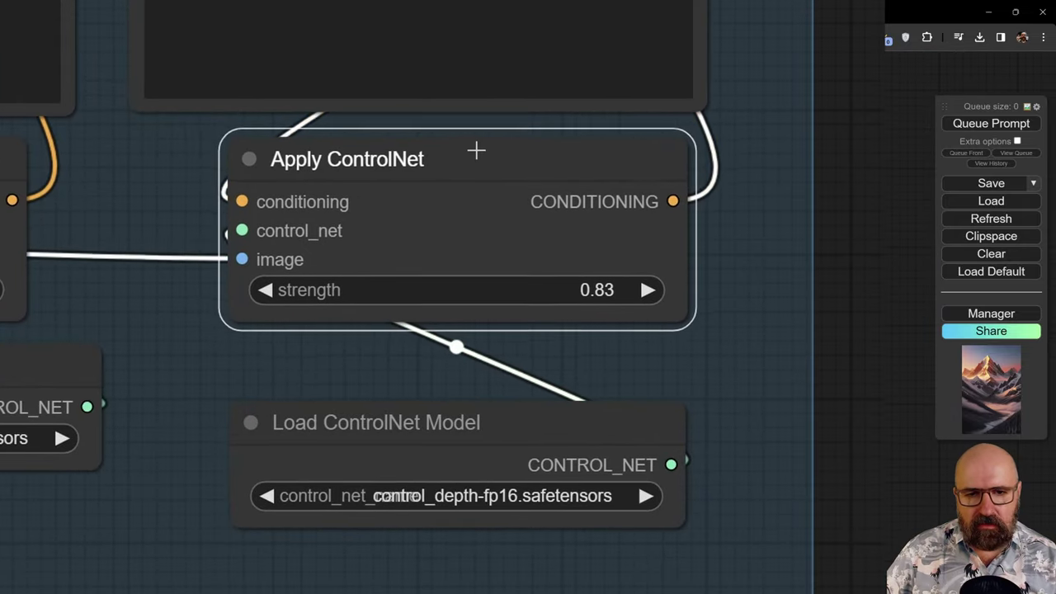
{"action": "left_click_drag", "start_coordinate": [487, 422], "coordinate": [486, 389]}
{"action": "left_click_drag", "start_coordinate": [684, 493], "coordinate": [735, 494]}
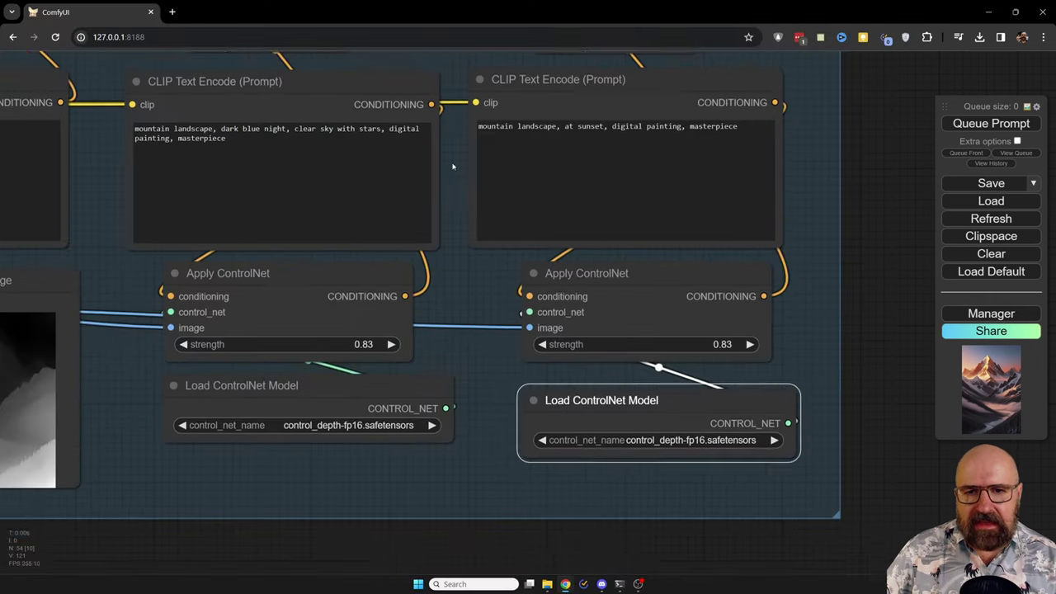
- Nudge the middle CLIP Text Encode and Apply ControlNet nodes slightly into place
{"action": "left_click_drag", "start_coordinate": [437, 165], "coordinate": [414, 251]}
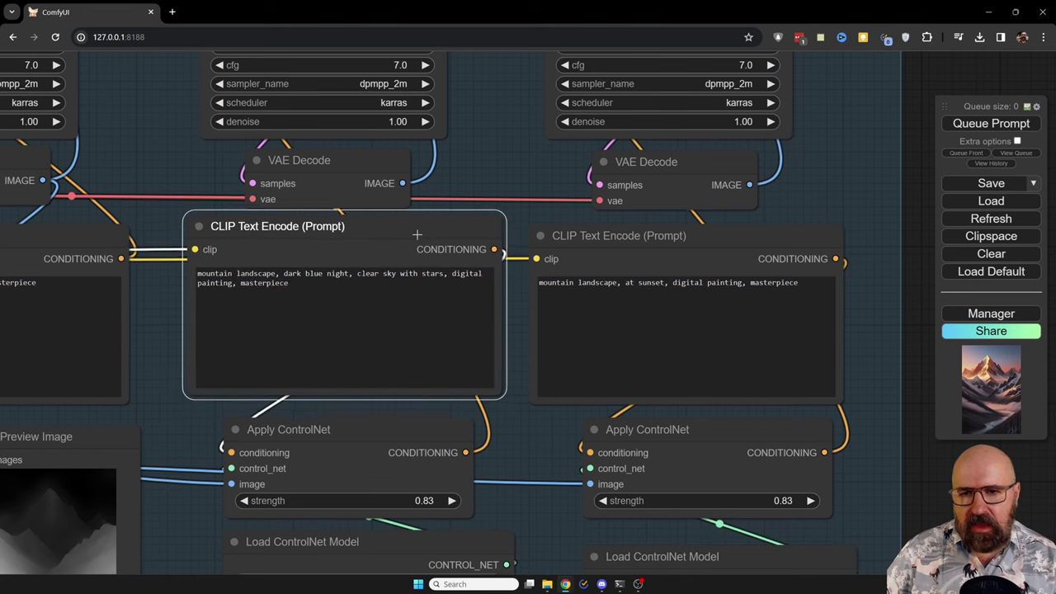
{"action": "left_click_drag", "start_coordinate": [417, 234], "coordinate": [416, 240]}
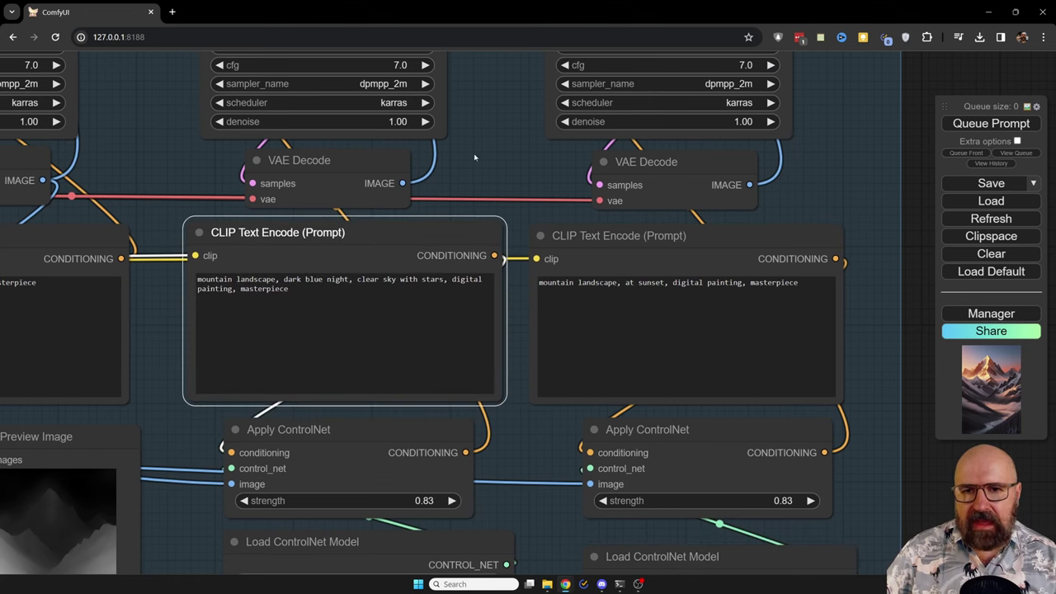
{"action": "left_click_drag", "start_coordinate": [475, 156], "coordinate": [528, 174]}
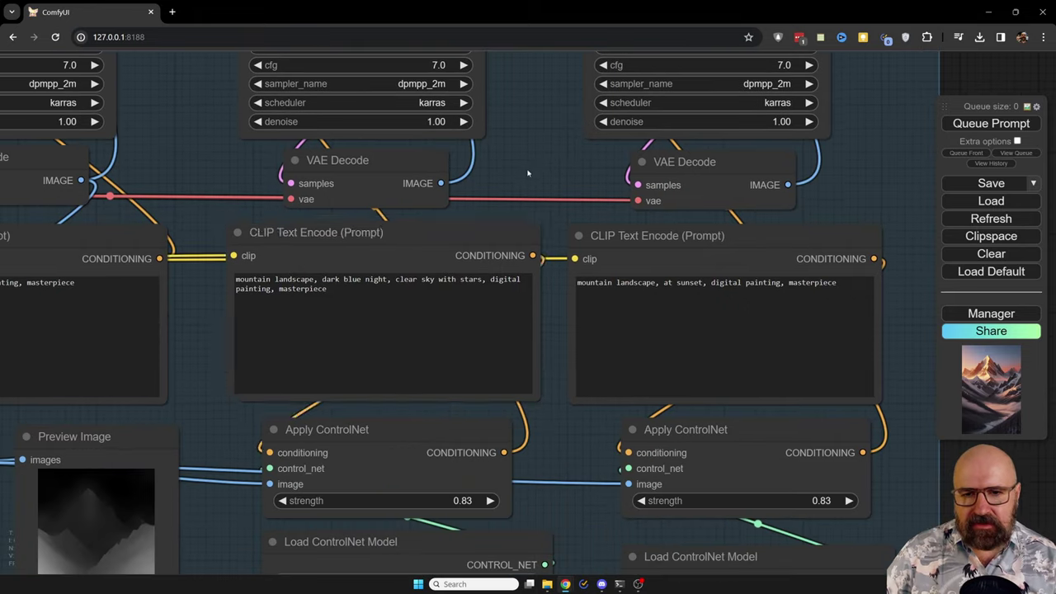
{"action": "left_click", "coordinate": [288, 243]}
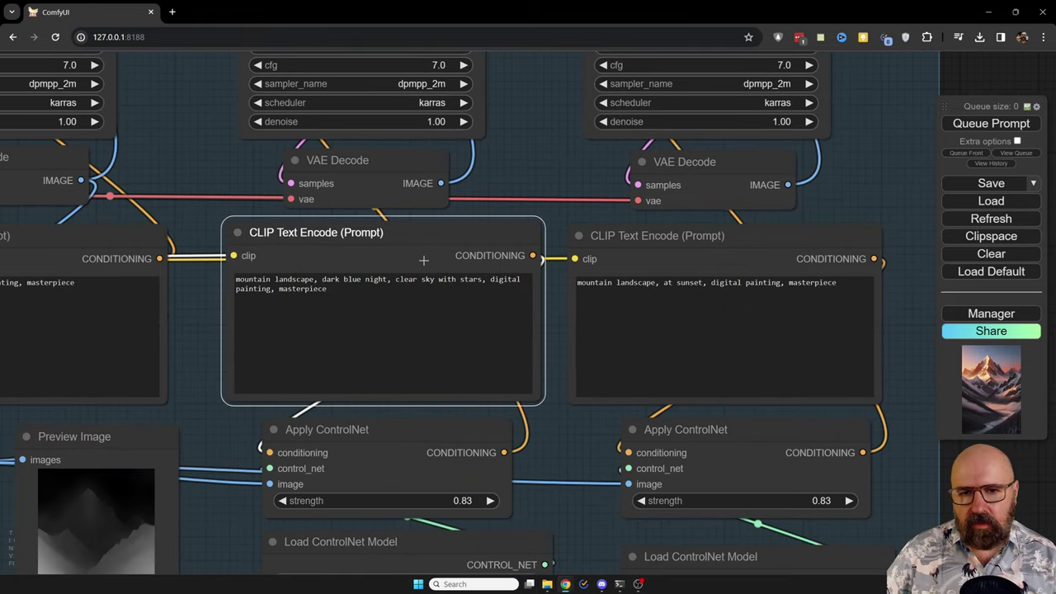
{"action": "left_click_drag", "start_coordinate": [357, 427], "coordinate": [355, 438]}
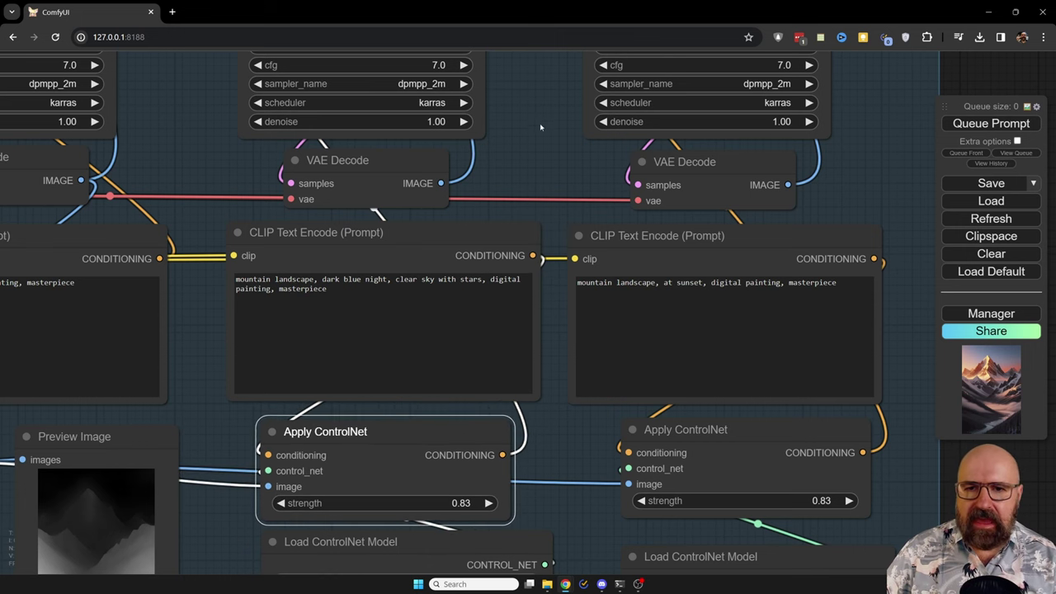
- Pan up to the row of KSamplers and their mountain output images
{"action": "left_click_drag", "start_coordinate": [540, 125], "coordinate": [546, 239]}
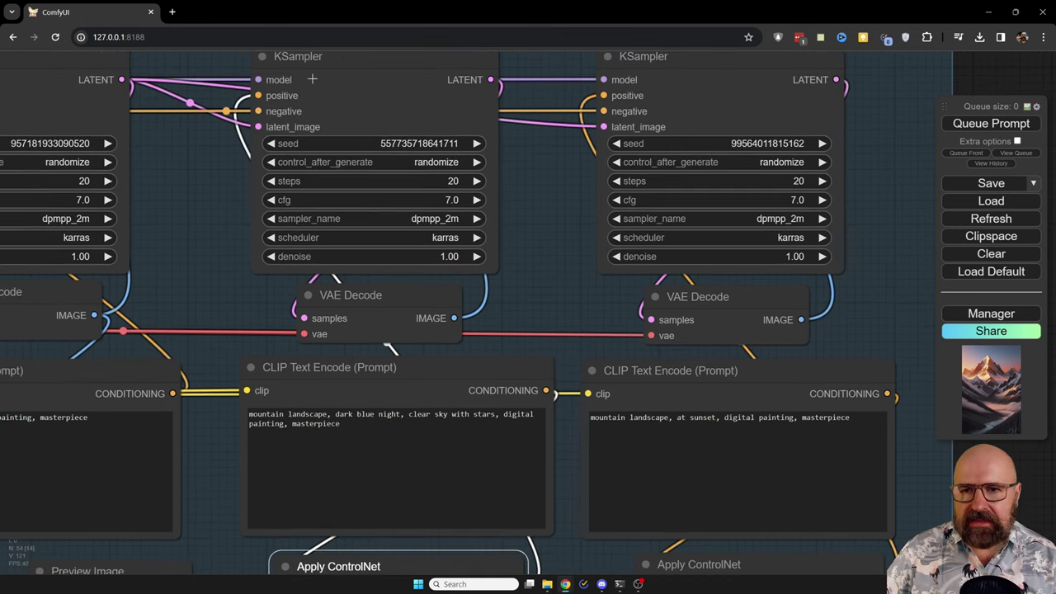
{"action": "left_click_drag", "start_coordinate": [523, 325], "coordinate": [564, 79]}
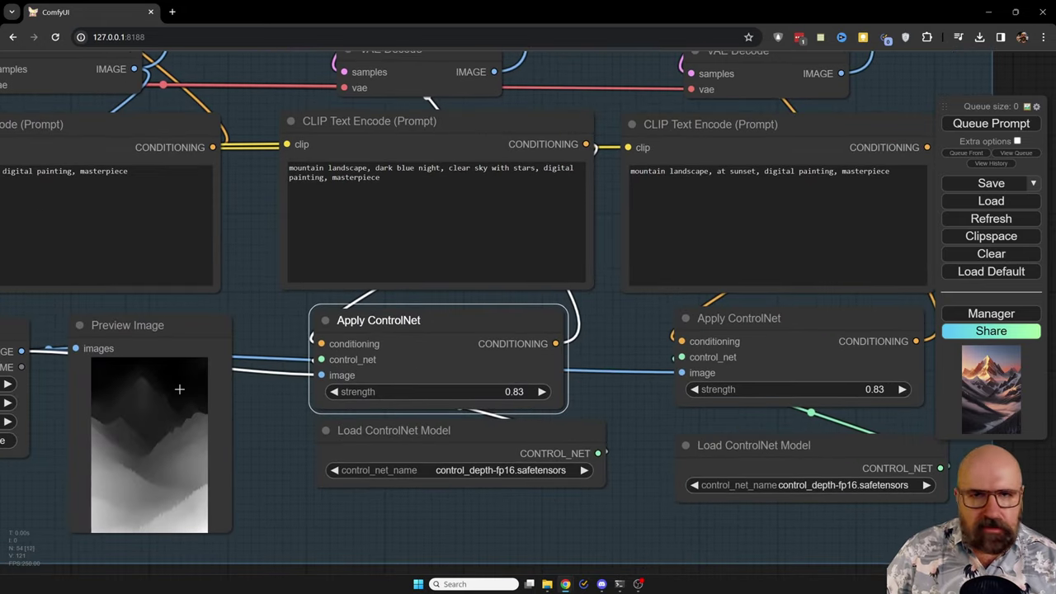
{"action": "left_click_drag", "start_coordinate": [544, 72], "coordinate": [544, 405]}
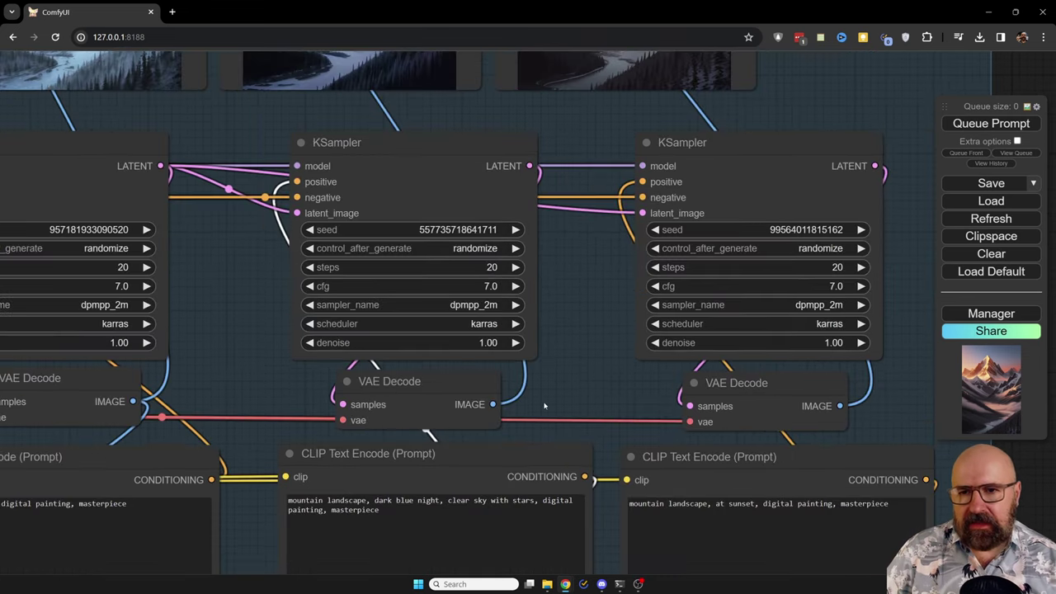
- Align the left and middle KSamplers in a row and bring the right KSampler fully into view
{"action": "left_click_drag", "start_coordinate": [544, 405], "coordinate": [632, 405]}
{"action": "left_click_drag", "start_coordinate": [113, 142], "coordinate": [118, 135]}
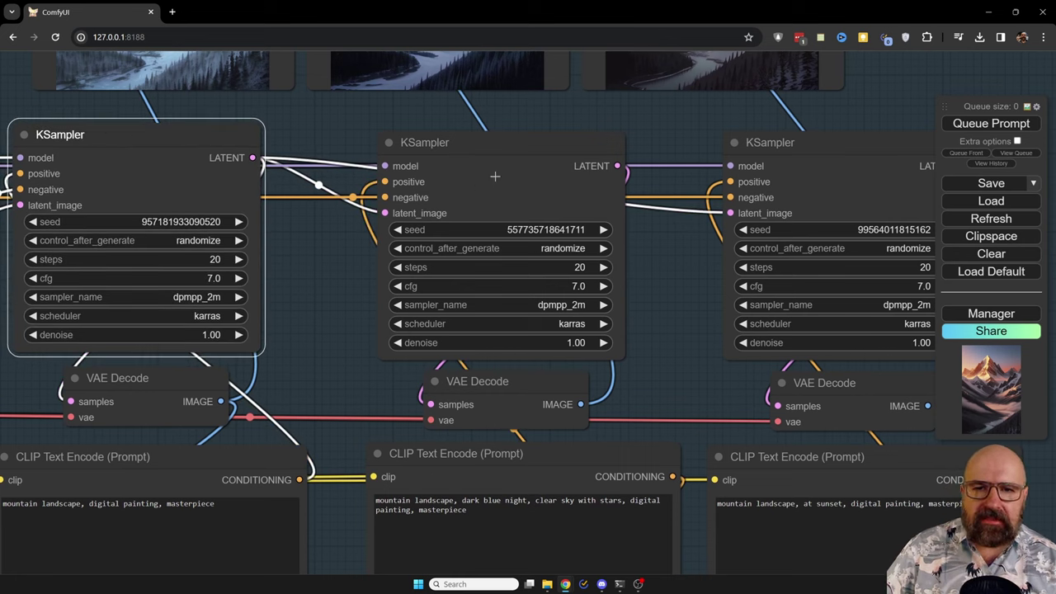
{"action": "left_click_drag", "start_coordinate": [485, 143], "coordinate": [480, 135]}
{"action": "left_click", "coordinate": [800, 144]}
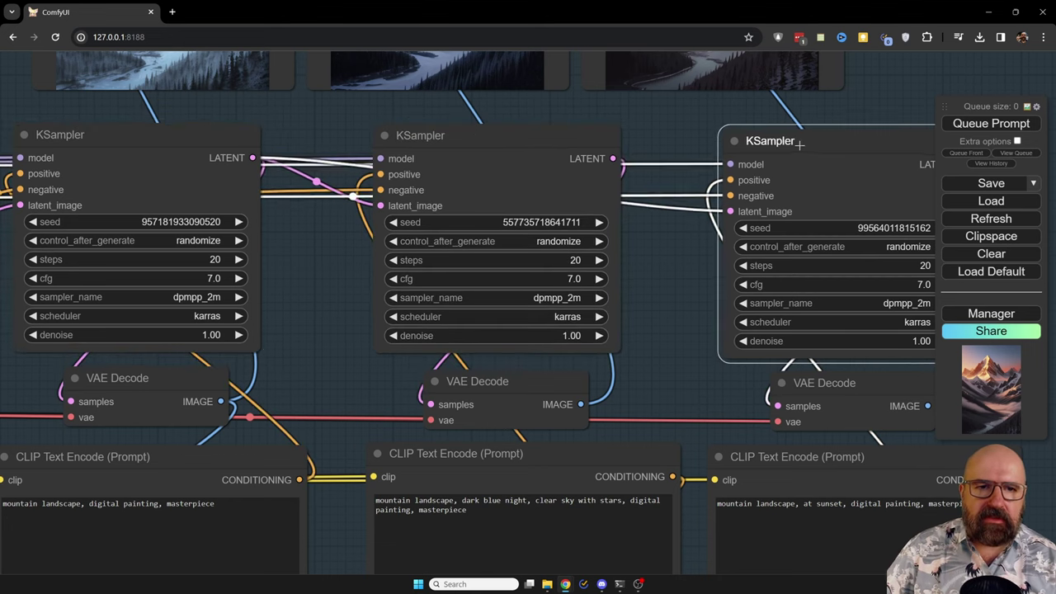
{"action": "left_click_drag", "start_coordinate": [664, 288], "coordinate": [561, 272]}
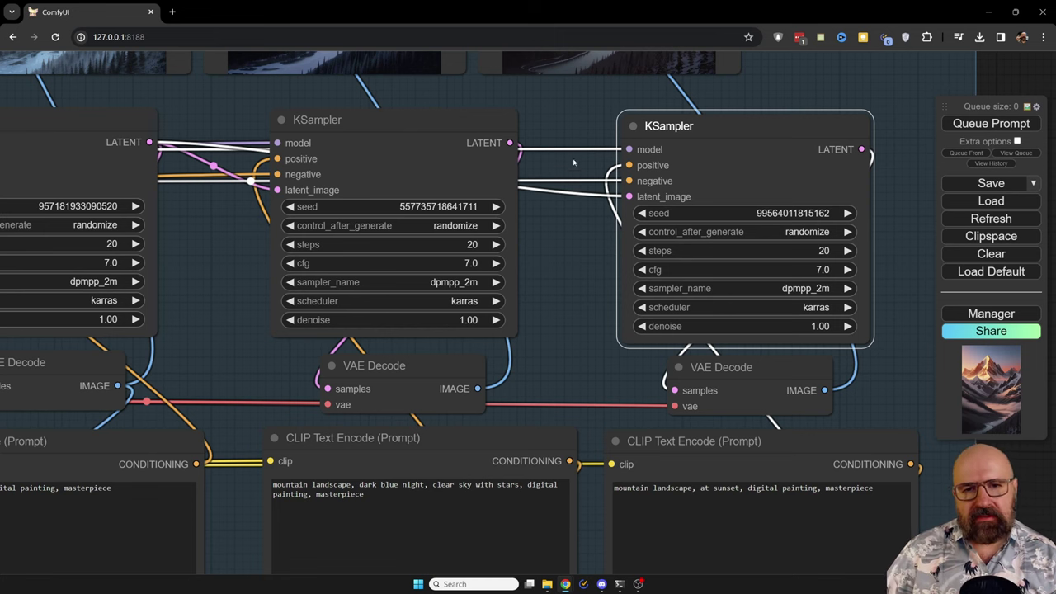
- Pan the canvas to bring the mountain output images into view
{"action": "left_click_drag", "start_coordinate": [575, 163], "coordinate": [701, 492]}
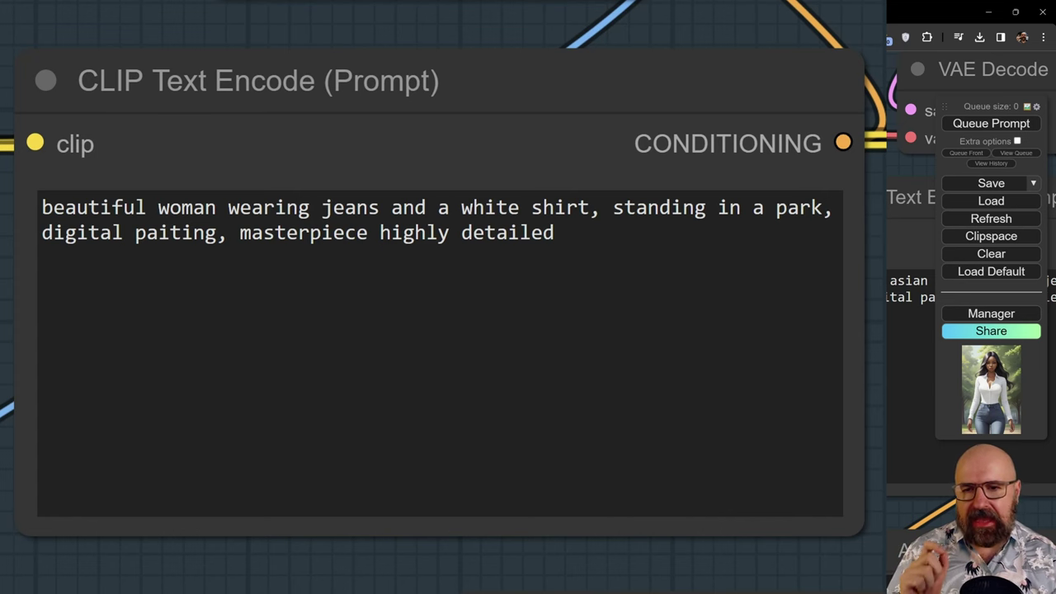
- Scroll the canvas to adjust the view around the CLIP Text Encode prompt node
{"action": "scroll", "coordinate": [820, 415], "scroll_direction": "down", "scroll_amount": 2}
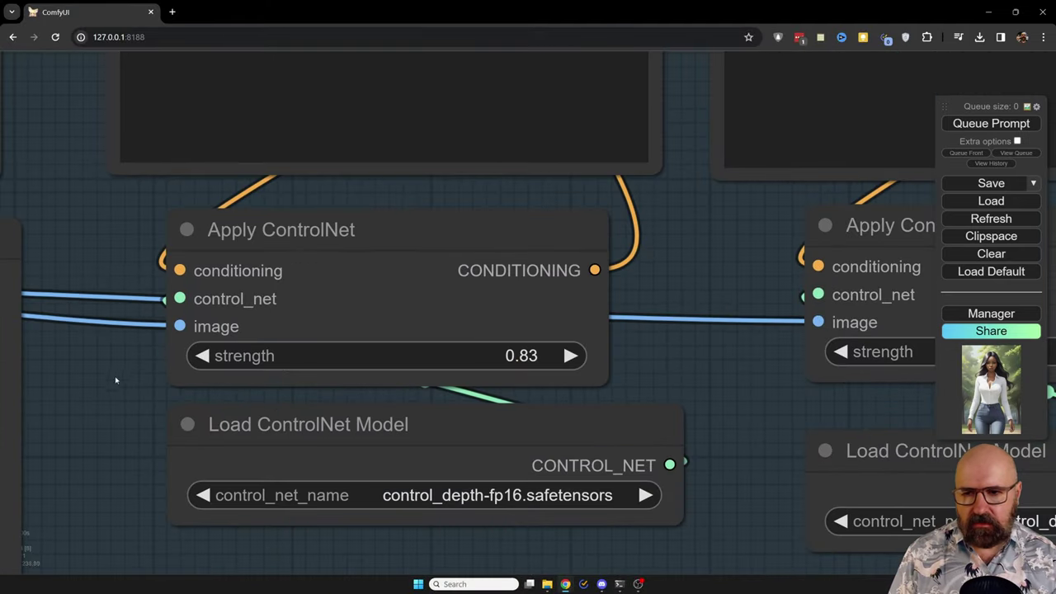
- Pan the canvas to inspect the woman-silhouette depth map in the Preview Image node
{"action": "left_click_drag", "start_coordinate": [115, 380], "coordinate": [788, 262]}
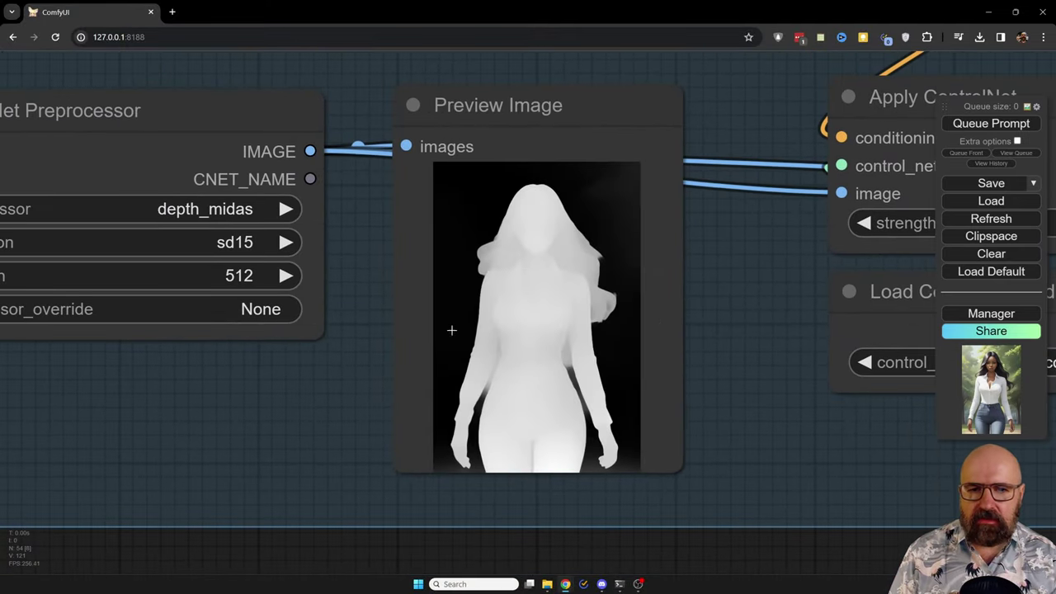